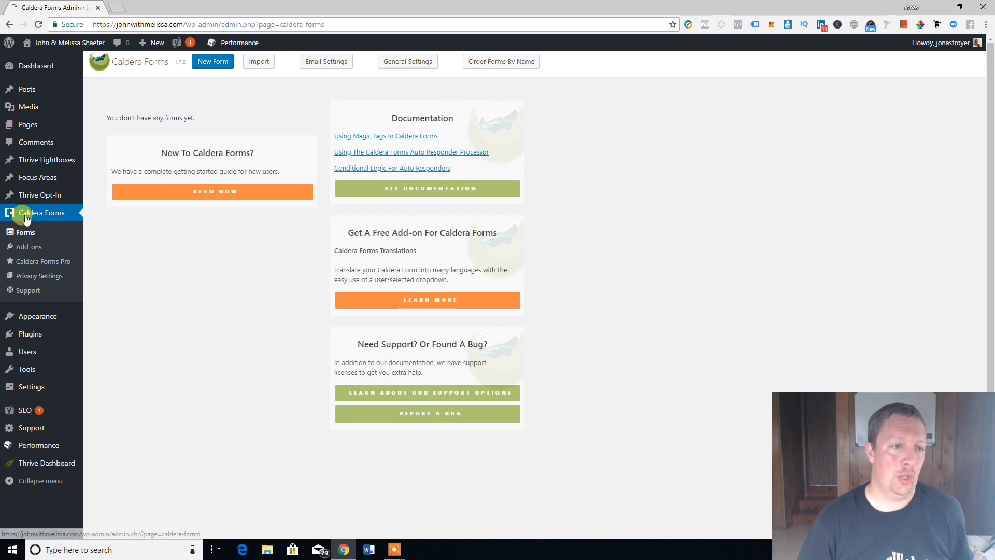
# Step: Open the Add New plugins page from the Plugins menu
pyautogui.moveTo(35, 338)
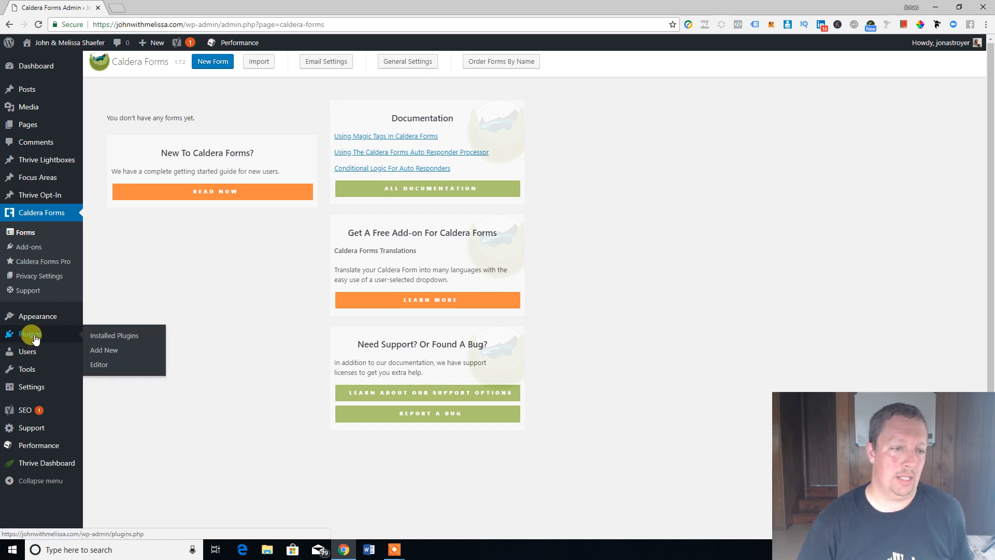
pyautogui.click(102, 350)
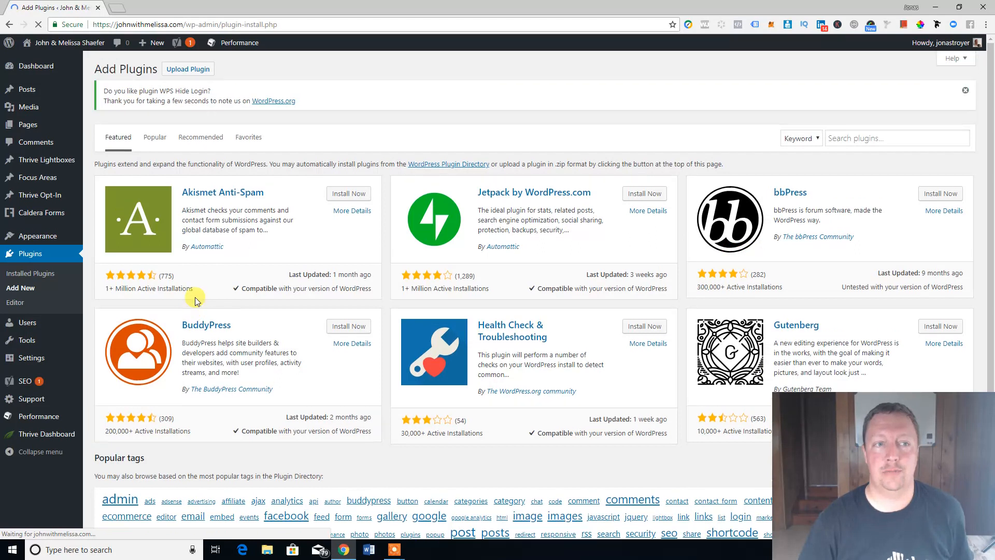
# Step: View Caldera Forms details, dismiss its welcome notice, then open Caldera Forms > Forms
pyautogui.click(21, 273)
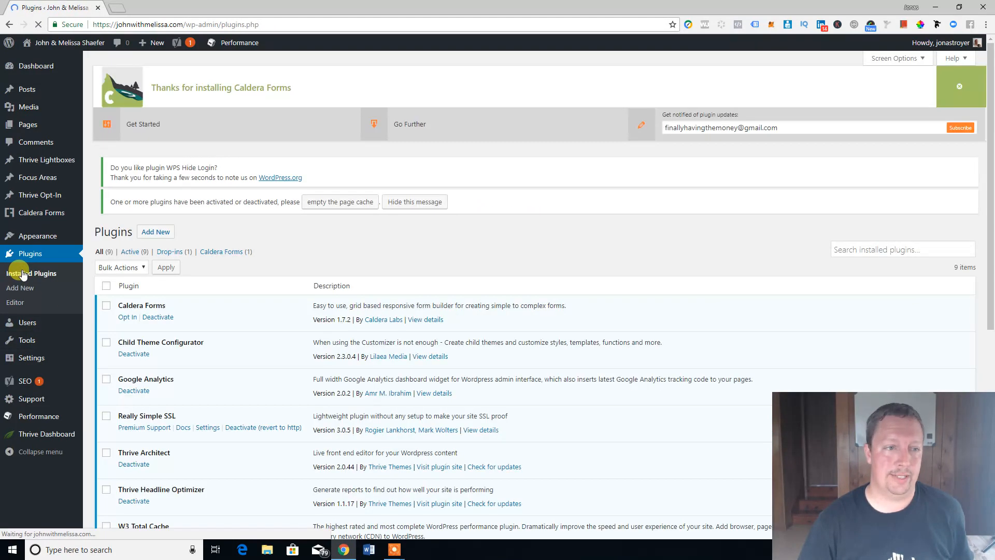
pyautogui.click(432, 327)
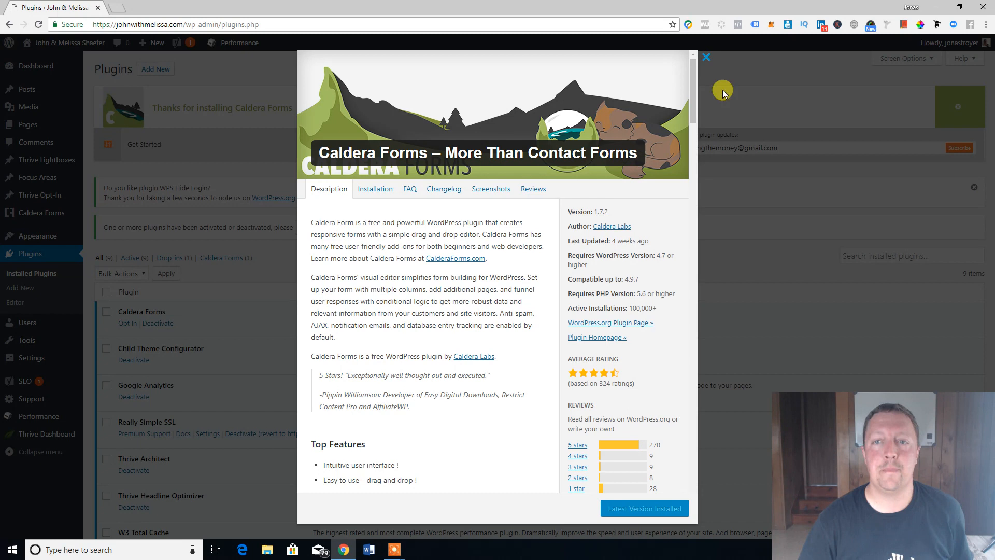
pyautogui.click(707, 58)
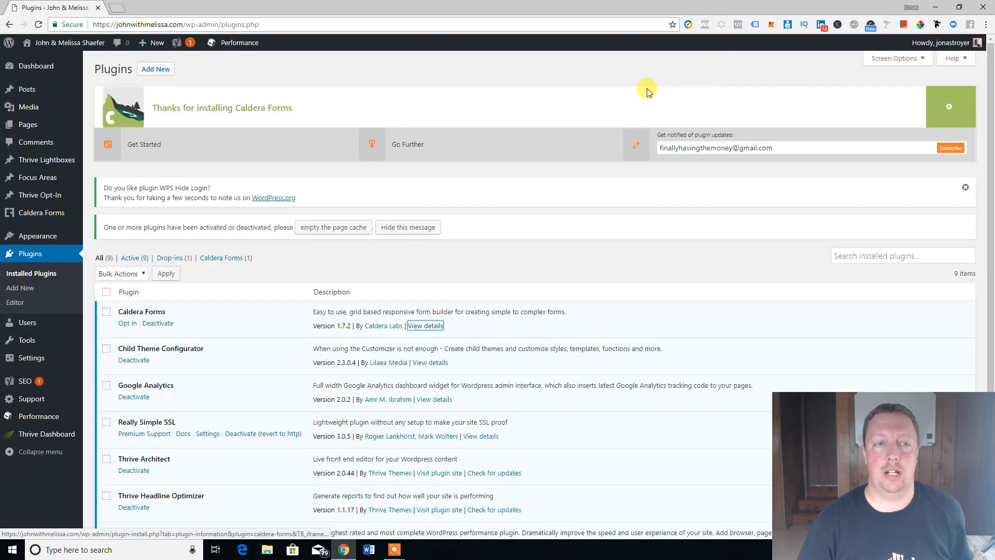
pyautogui.click(948, 105)
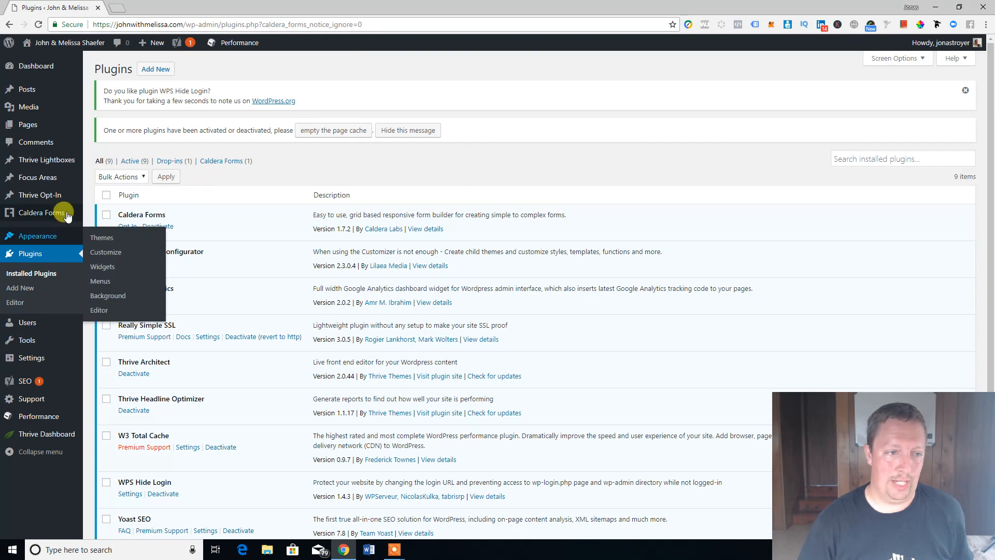
pyautogui.moveTo(61, 217)
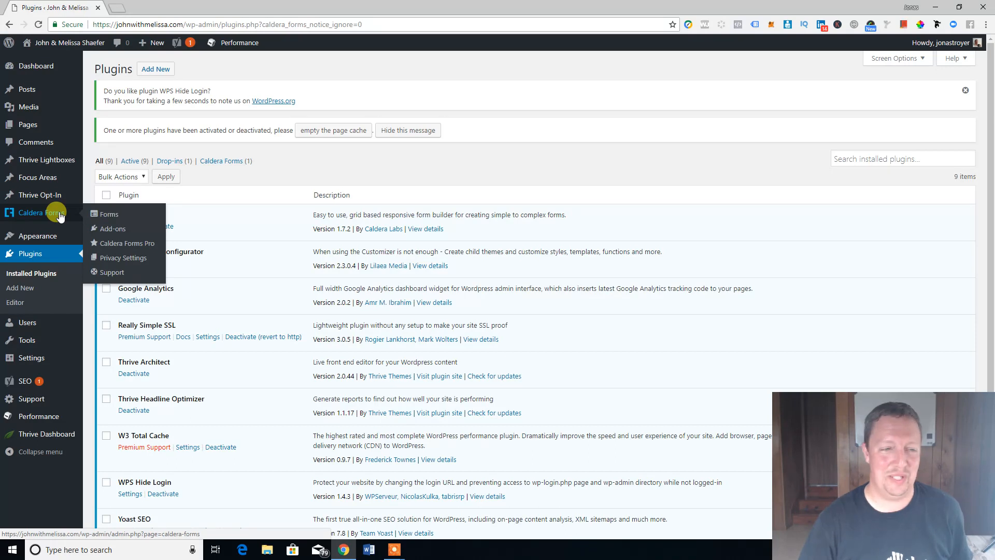
pyautogui.click(102, 217)
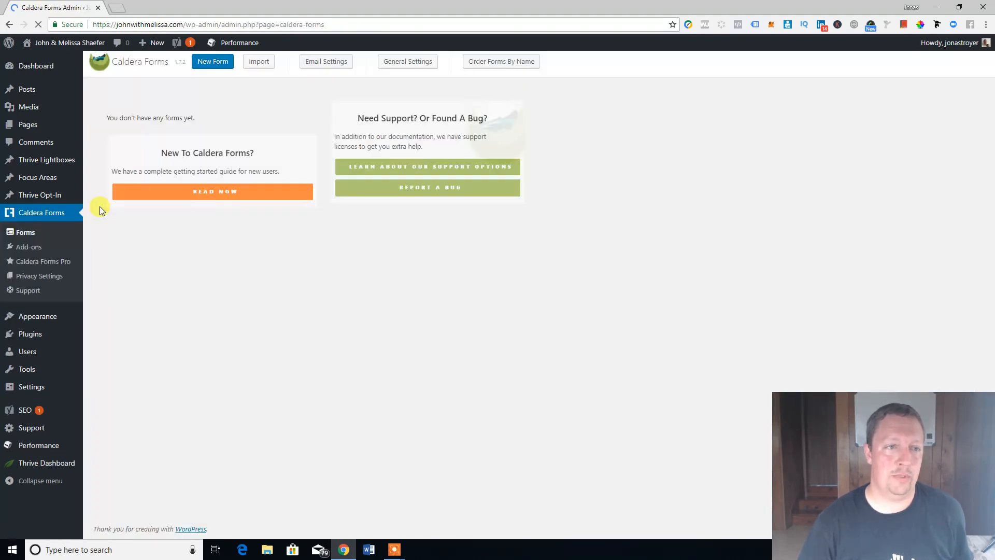
# Step: Create a new form named Trips from the Blank Form template
pyautogui.click(218, 63)
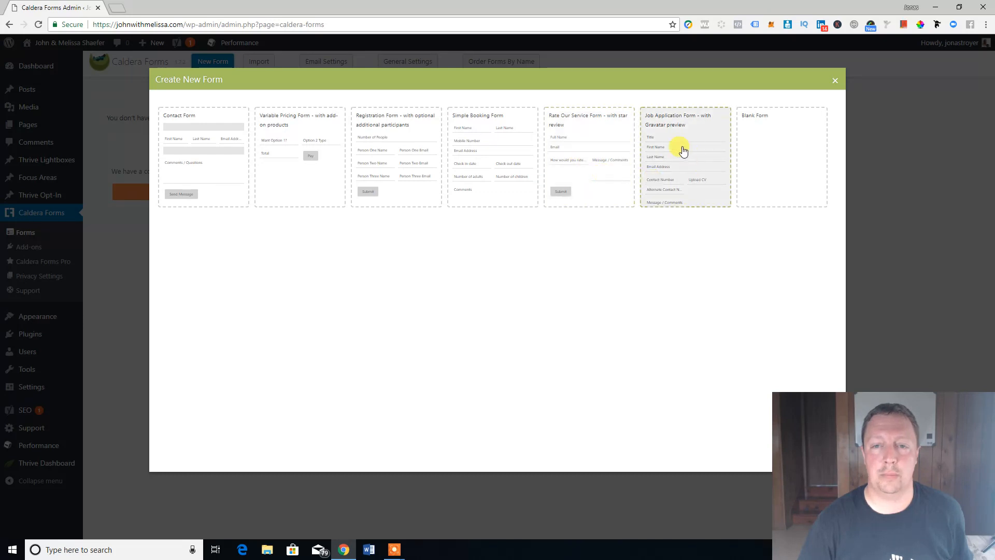
pyautogui.click(779, 143)
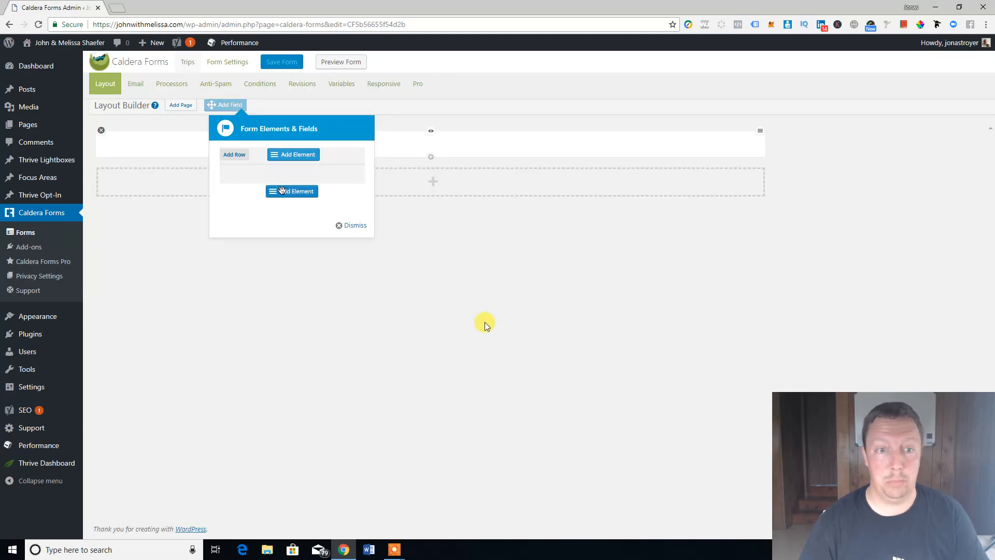
# Step: Add a required Email Address field (slug email_address) in the Trips form's first row
pyautogui.click(354, 227)
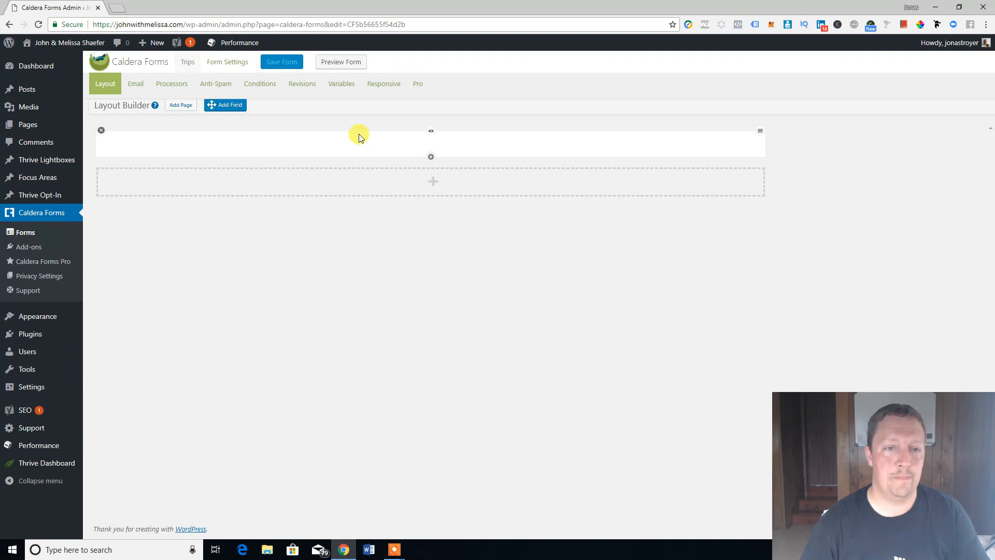
pyautogui.moveTo(223, 104); pyautogui.dragTo(370, 151)
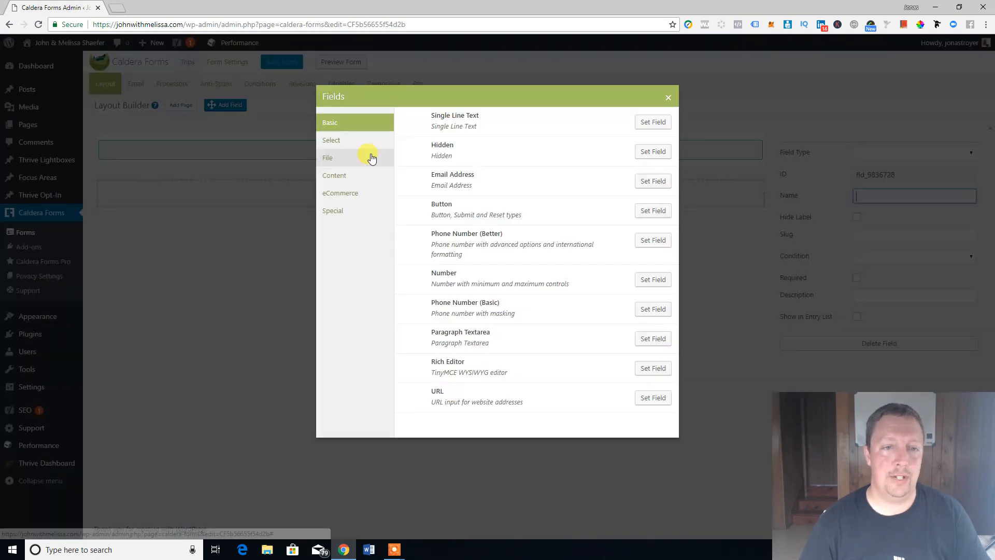
pyautogui.click(654, 181)
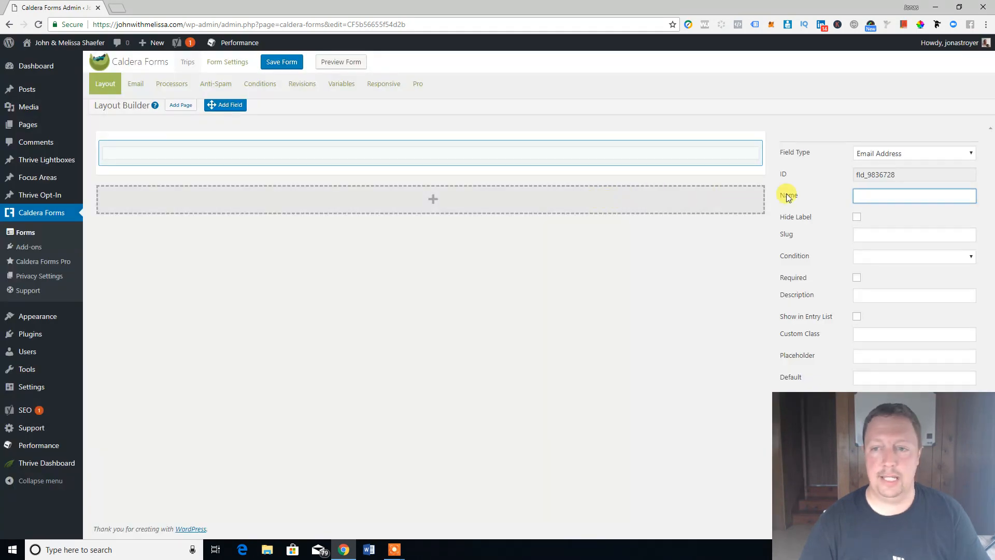
pyautogui.click(874, 197)
pyautogui.write('E')
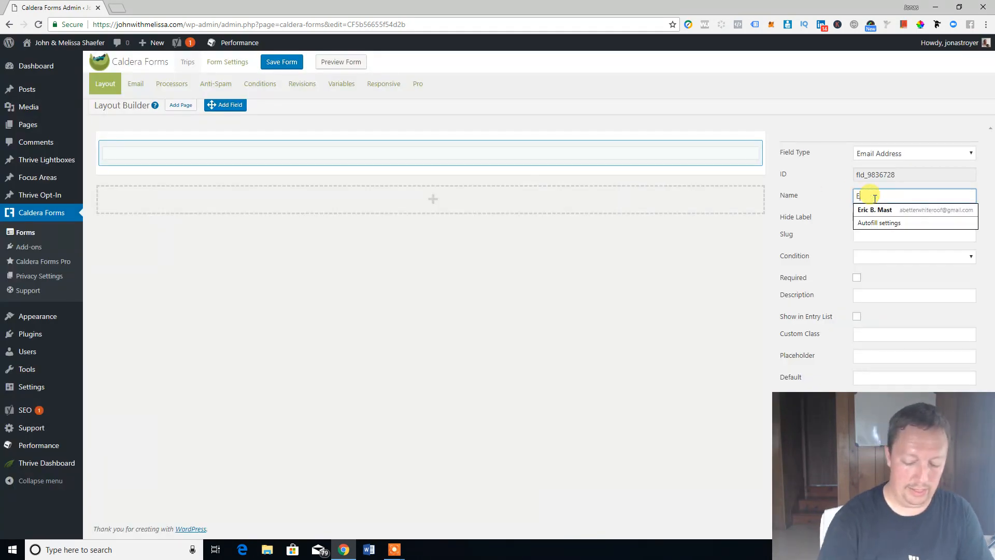
pyautogui.write('mail Addres')
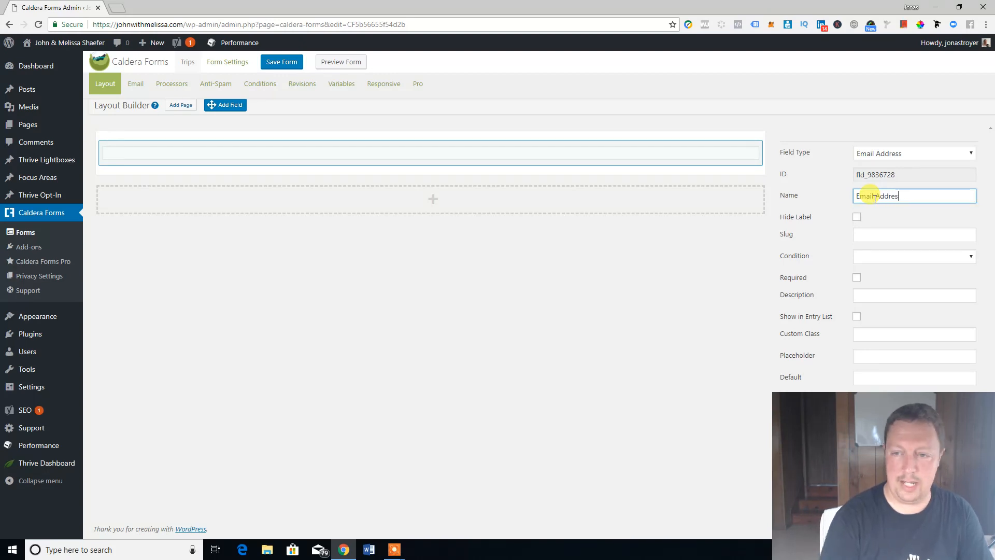
pyautogui.write('s')
pyautogui.click(826, 207)
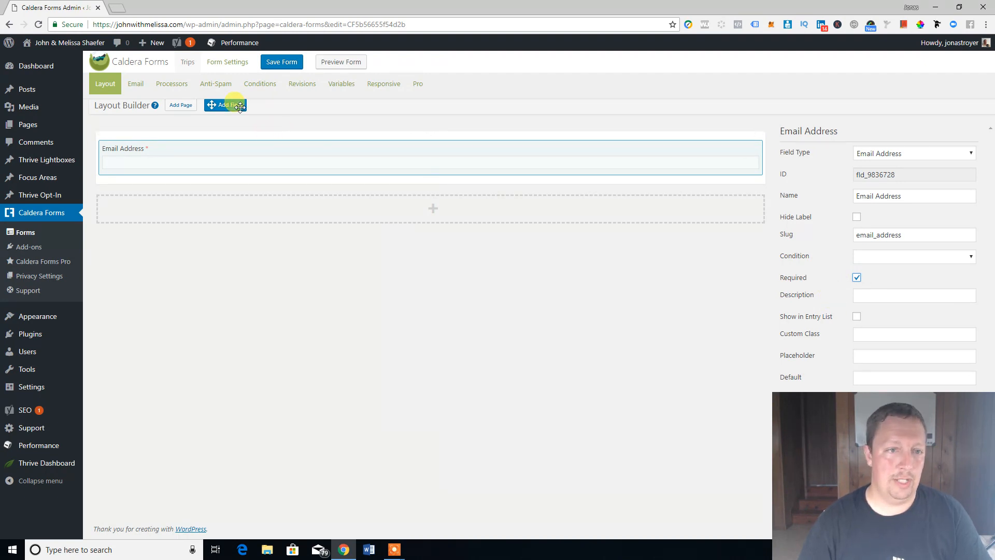
# Step: Add a Dropdown Select field named 'Choose your Free Vacation Desination' below Email Address
pyautogui.moveTo(236, 104); pyautogui.dragTo(366, 171)
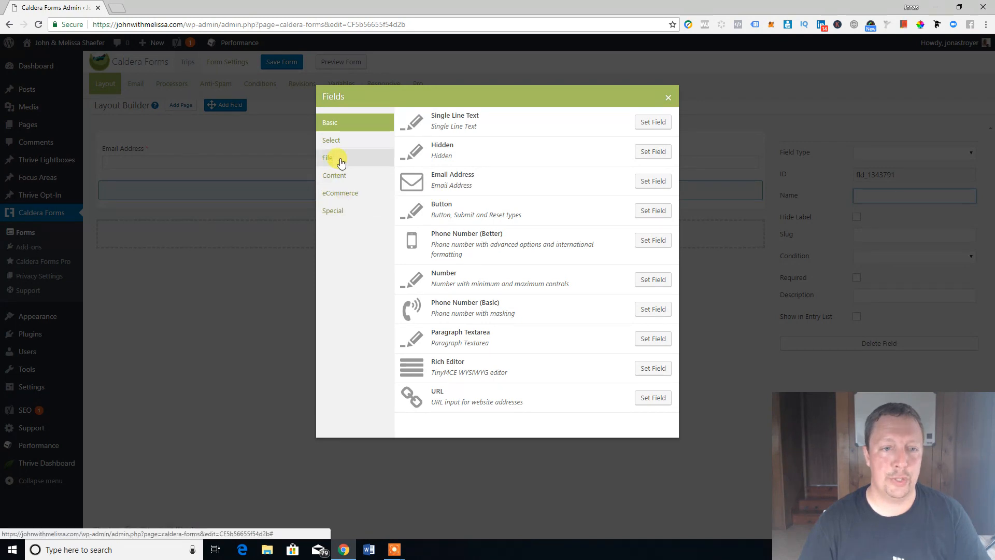
pyautogui.click(343, 140)
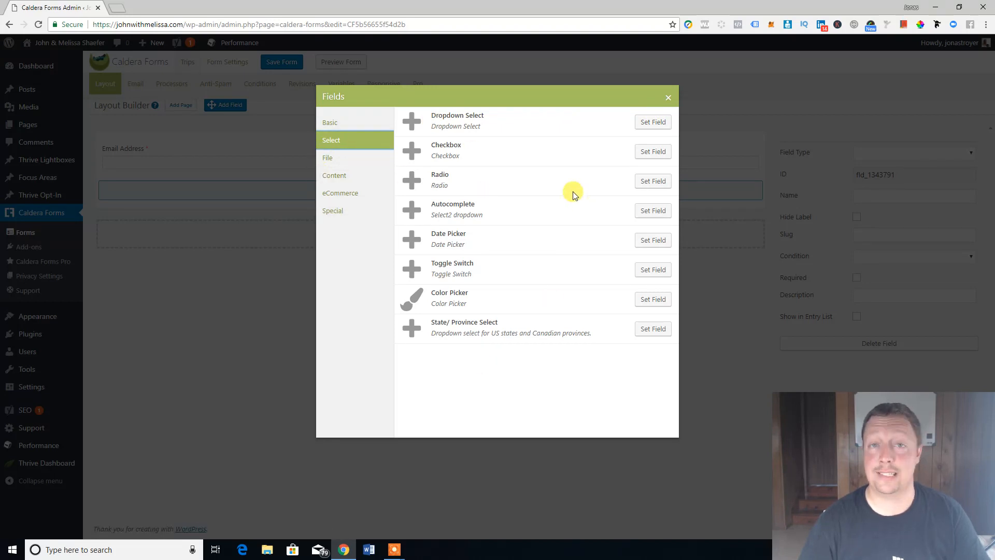
pyautogui.click(665, 123)
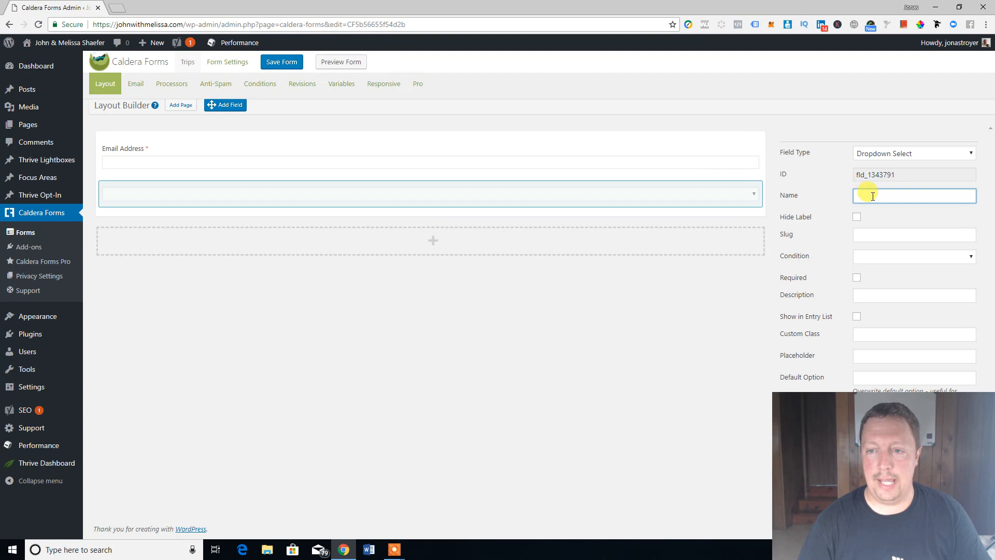
pyautogui.click(873, 195)
pyautogui.write('WHa')
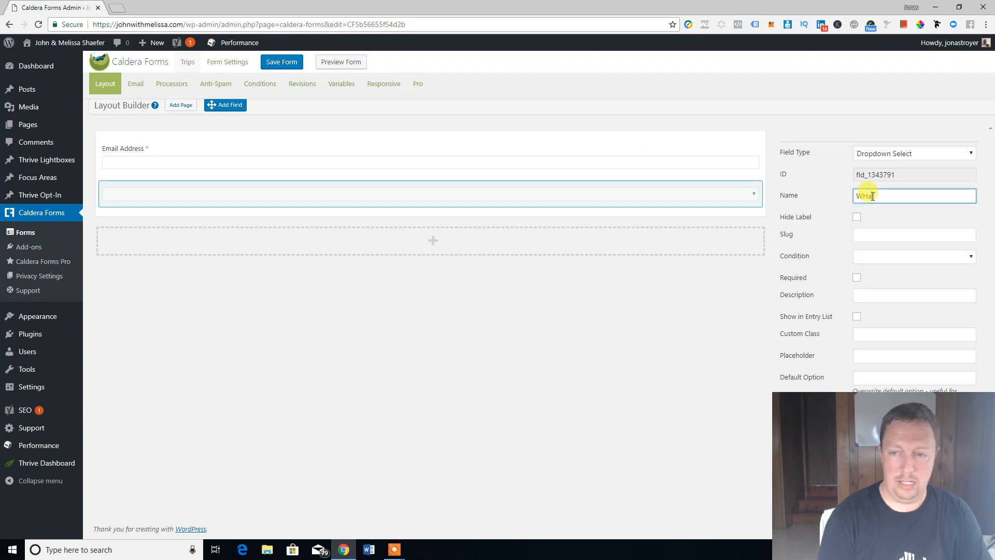
pyautogui.press('BackSpace')
pyautogui.press('BackSpace')
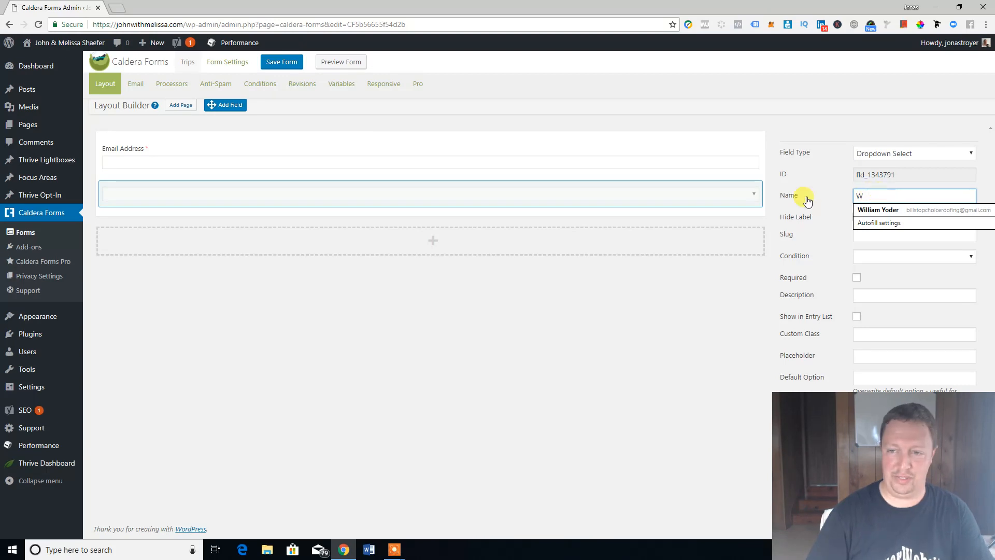
pyautogui.click(832, 200)
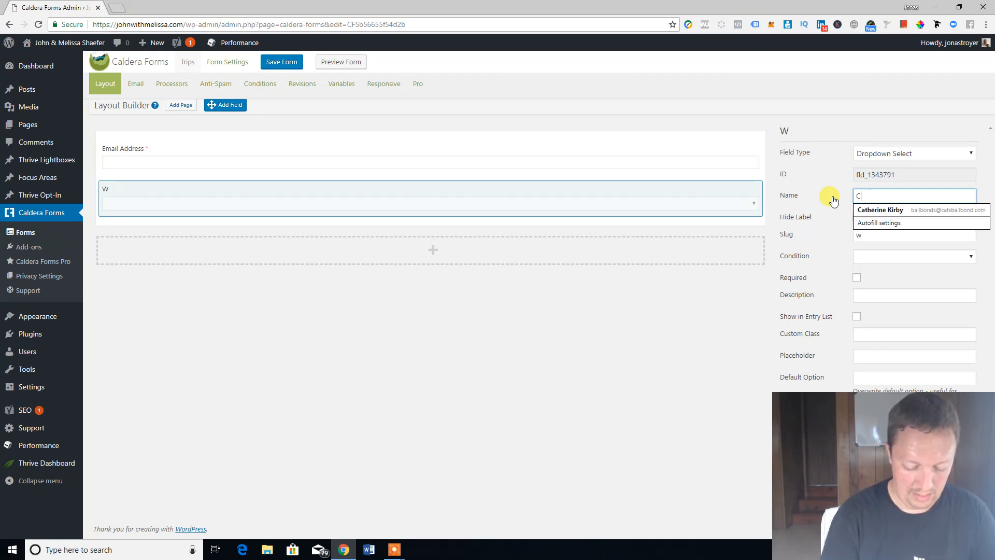
pyautogui.write('r Free')
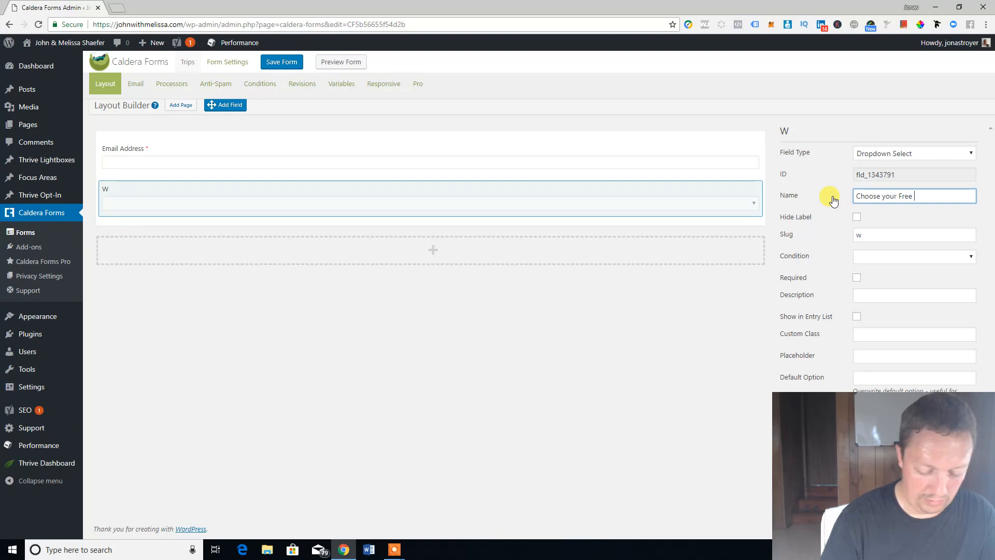
pyautogui.write(' Vacation')
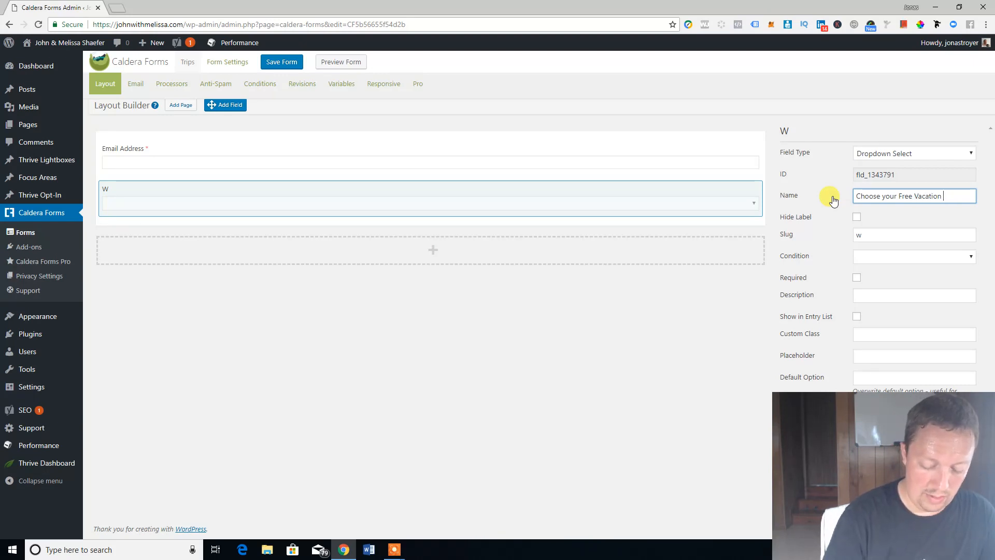
pyautogui.write(' Desina')
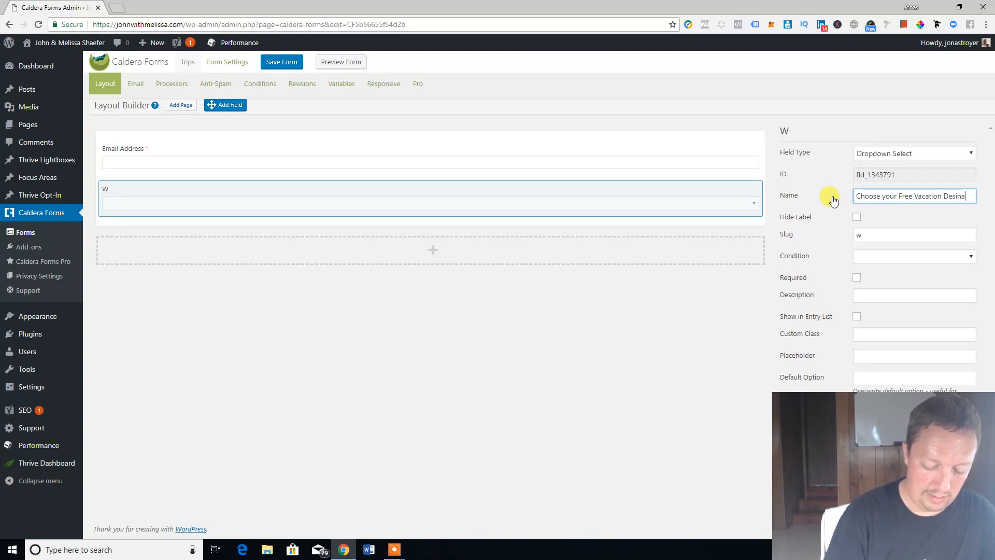
pyautogui.write('tion')
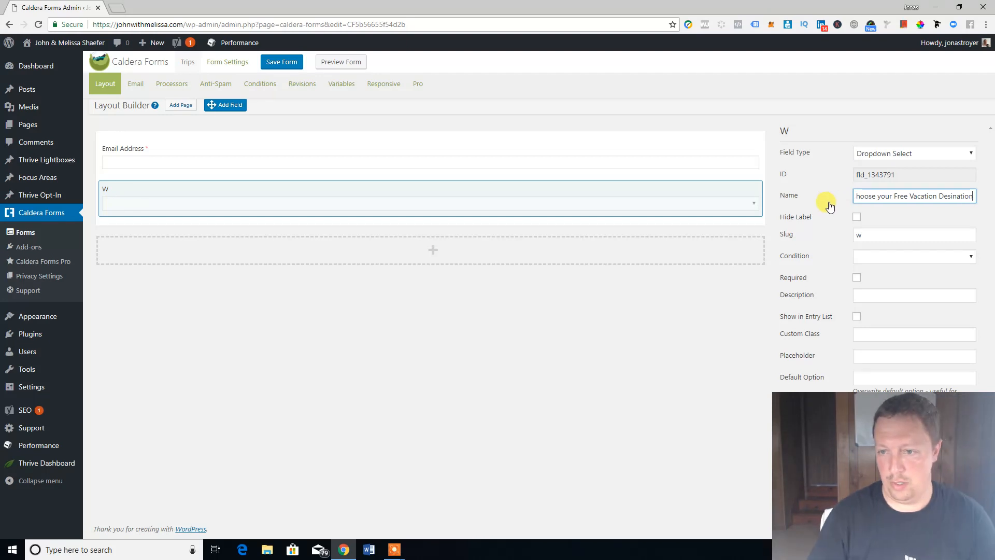
pyautogui.click(819, 208)
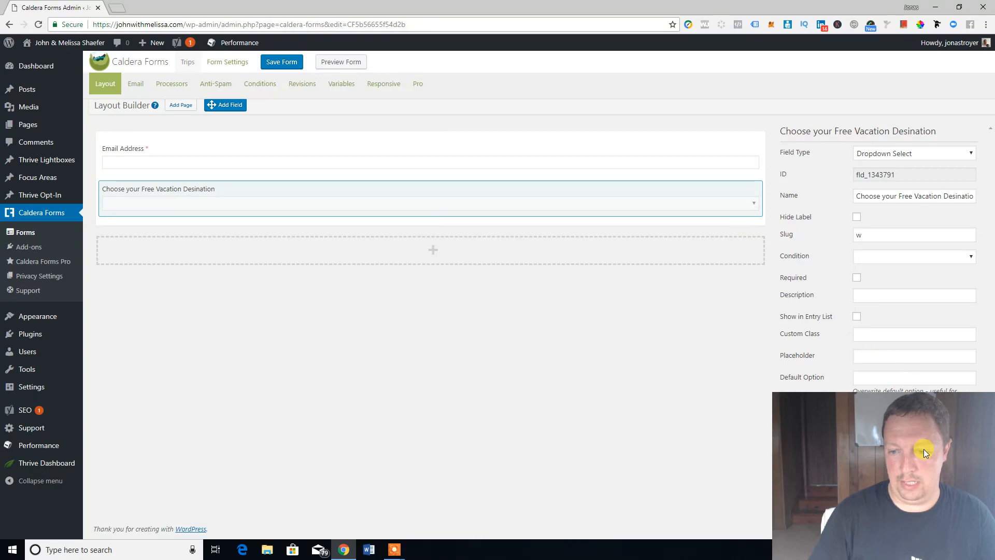
# Step: Add Orlando and Cancun as the dropdown's first two options
pyautogui.moveTo(909, 441); pyautogui.dragTo(138, 439)
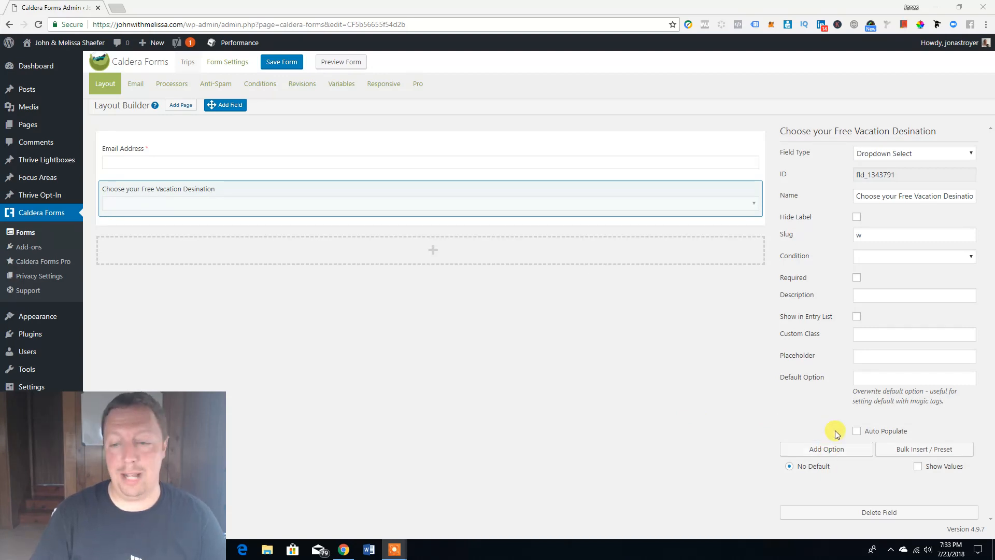
pyautogui.click(827, 449)
pyautogui.scroll(-1, 881, 467)
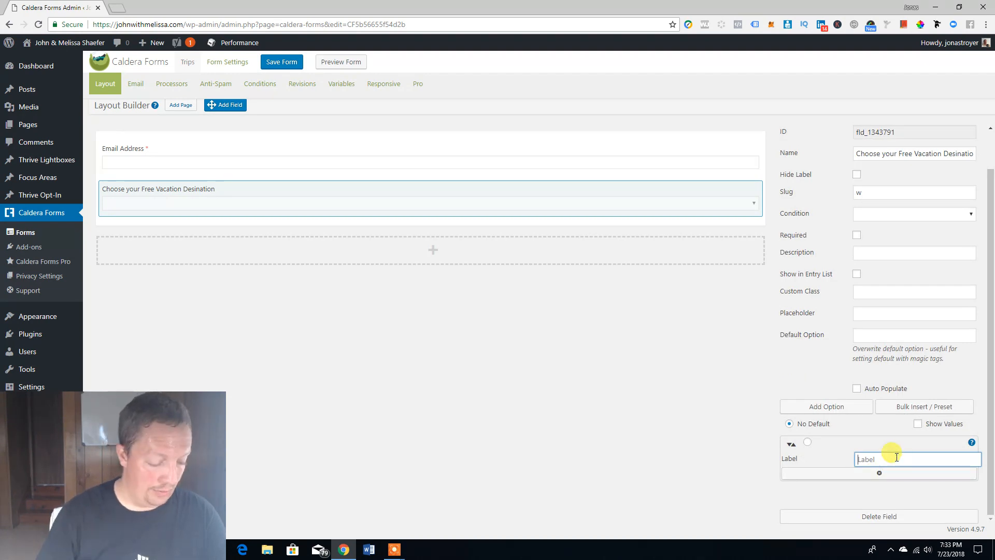
pyautogui.write('Orlando')
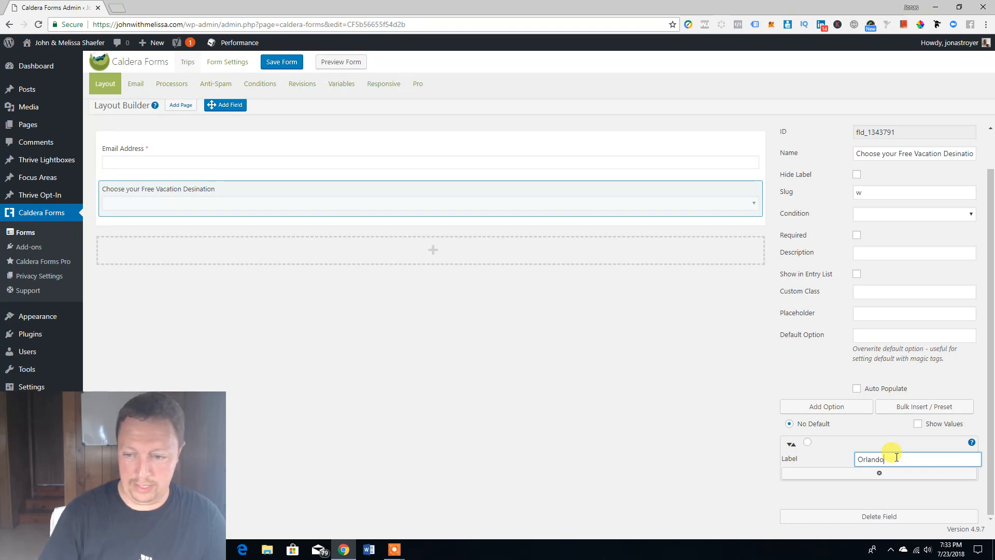
pyautogui.click(834, 408)
pyautogui.write('Cancun')
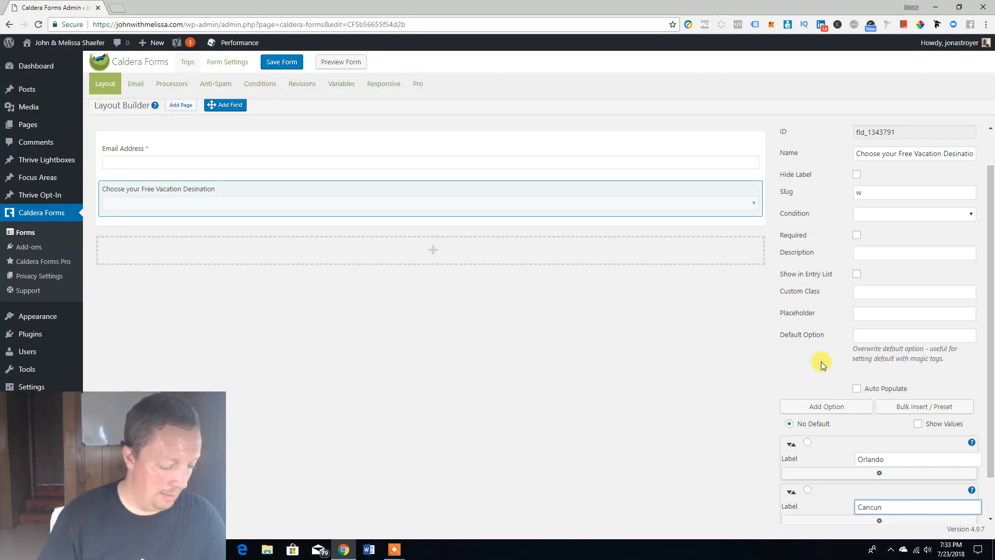
# Step: Add Branson and Mazatlan as the remaining destination options
pyautogui.click(824, 405)
pyautogui.scroll(-2, 881, 458)
pyautogui.write('Branson')
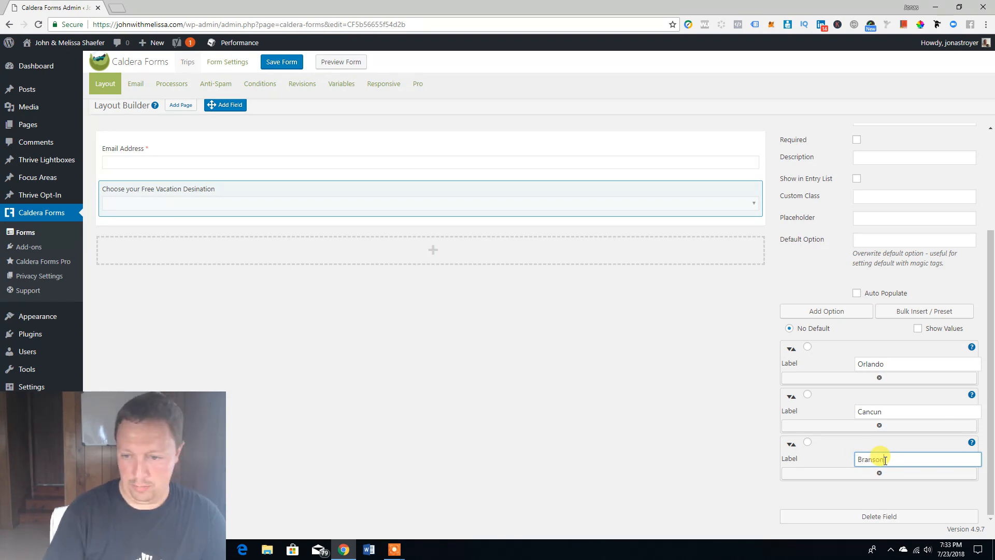
pyautogui.click(840, 313)
pyautogui.scroll(-1, 839, 421)
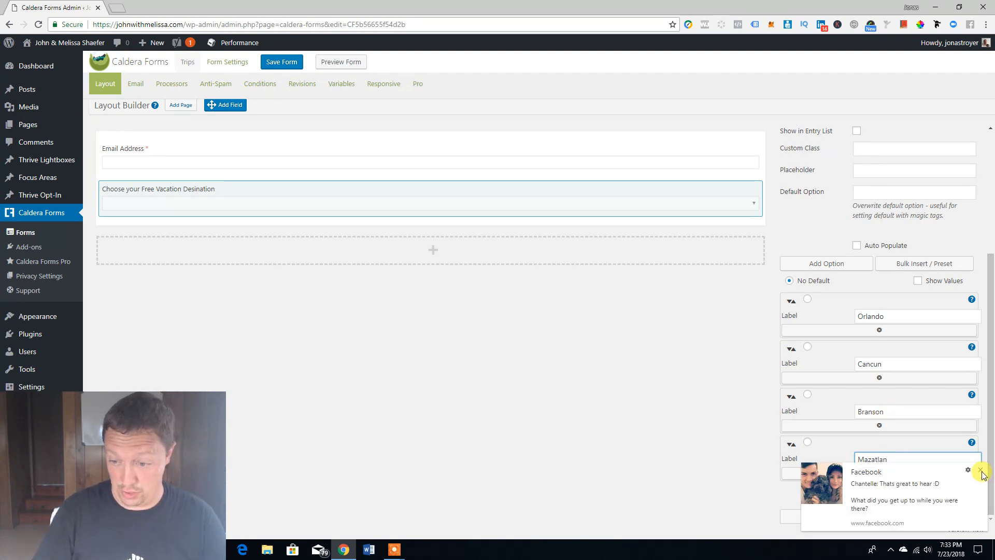
pyautogui.click(980, 471)
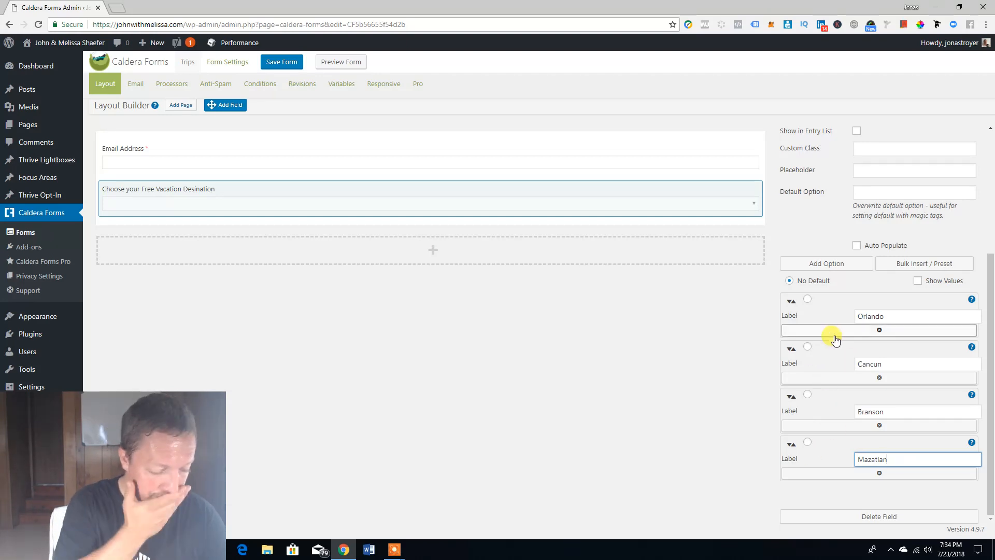
pyautogui.click(804, 228)
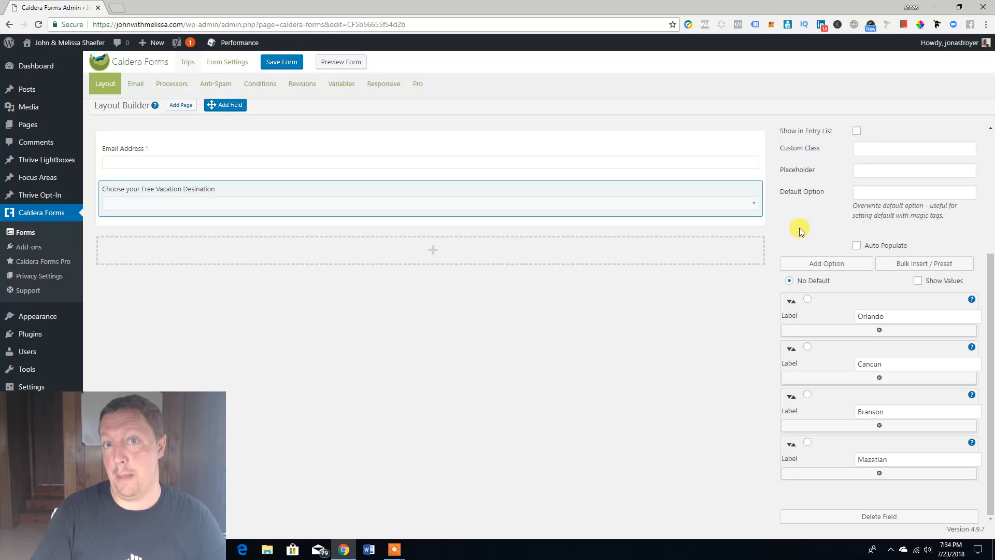
# Step: Add a Submit-type button 'Claim ANY FREE Vacation' (slug claim_any_free_vacation) below the dropdown
pyautogui.moveTo(228, 105); pyautogui.dragTo(381, 214)
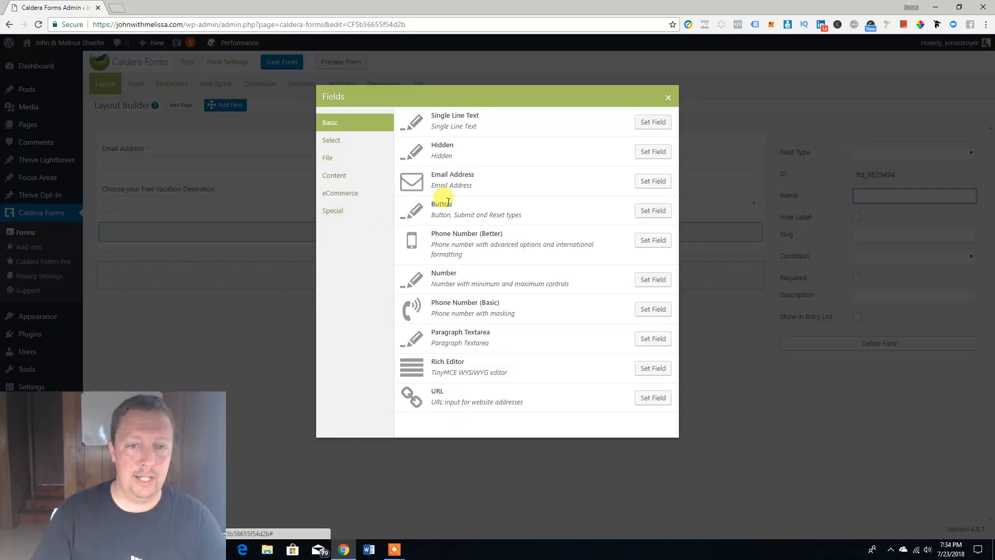
pyautogui.click(668, 212)
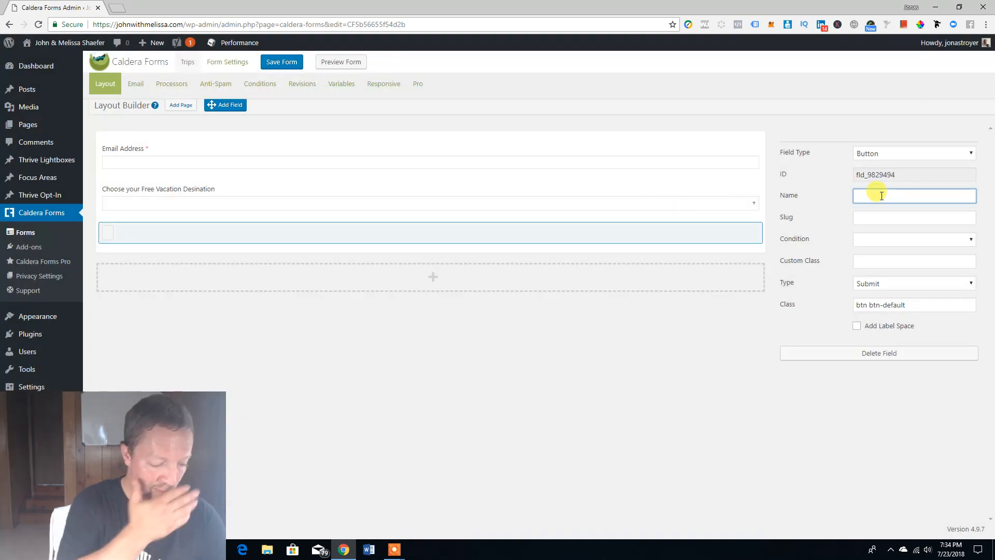
pyautogui.write('Claim ANY FREE Vacation')
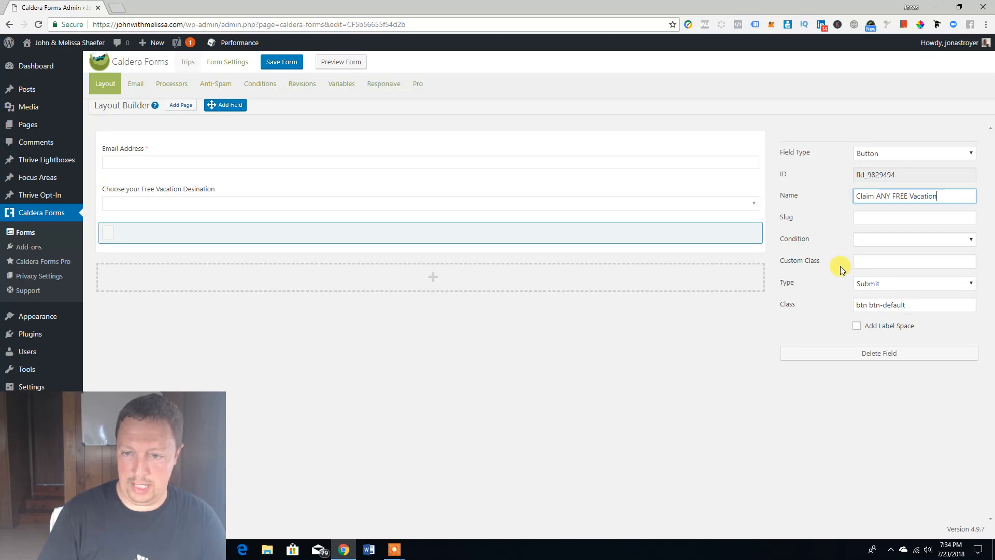
pyautogui.click(887, 285)
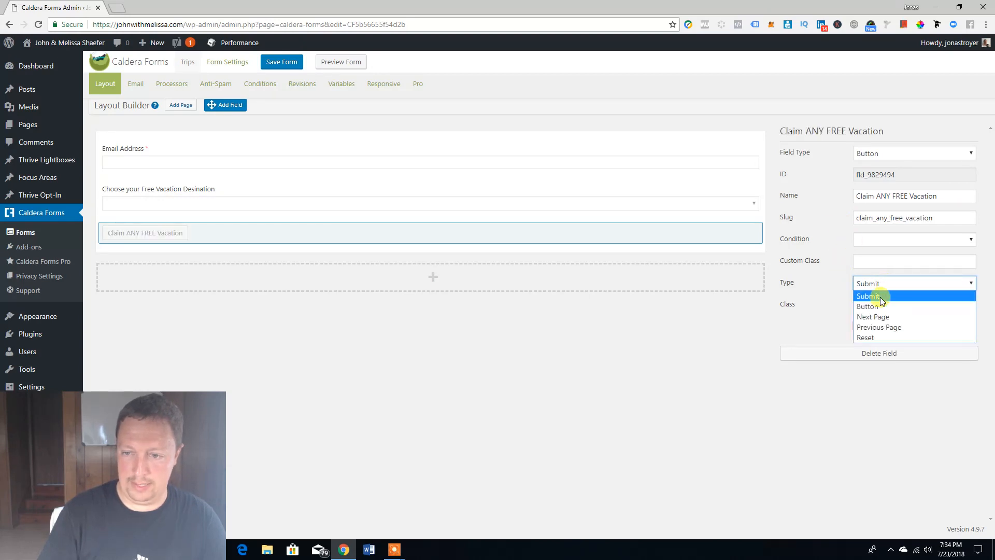
pyautogui.click(879, 295)
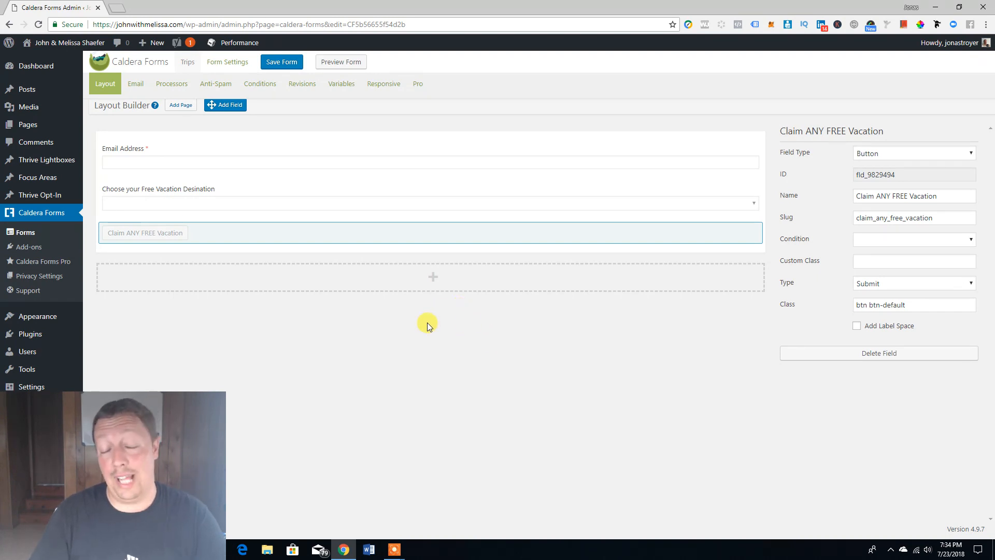
# Step: Replace the notification From Email with the site owner's e-mail address
pyautogui.click(132, 84)
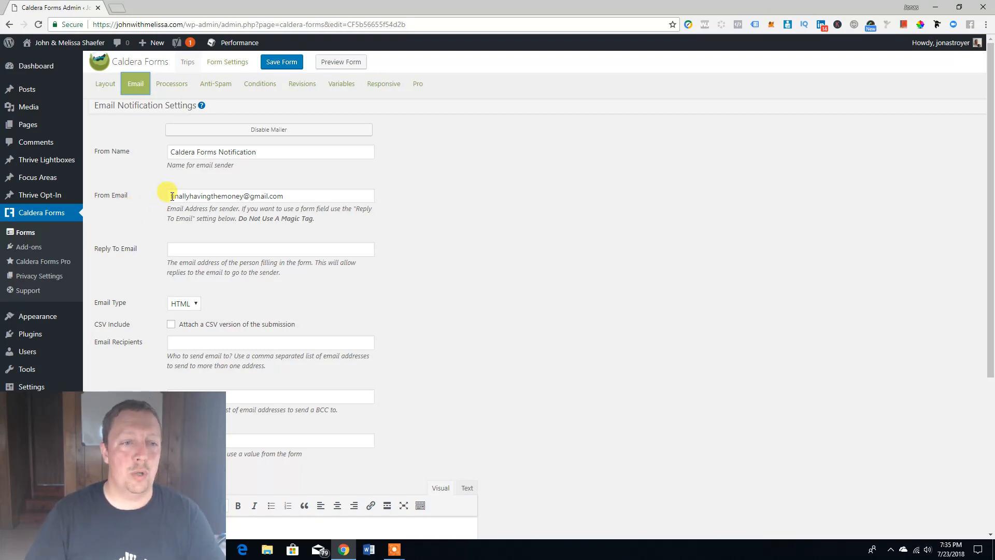
pyautogui.moveTo(172, 196); pyautogui.dragTo(315, 194)
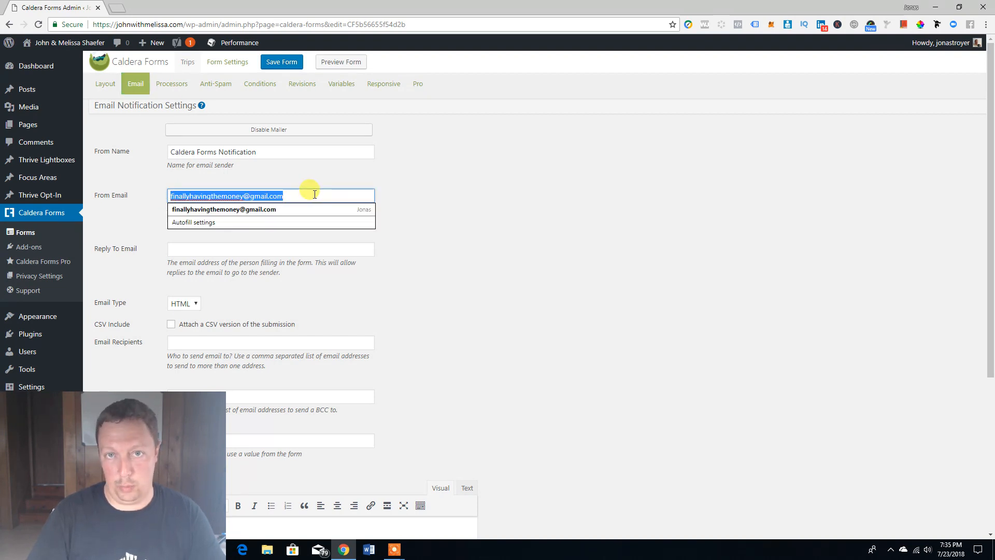
pyautogui.press('BackSpace')
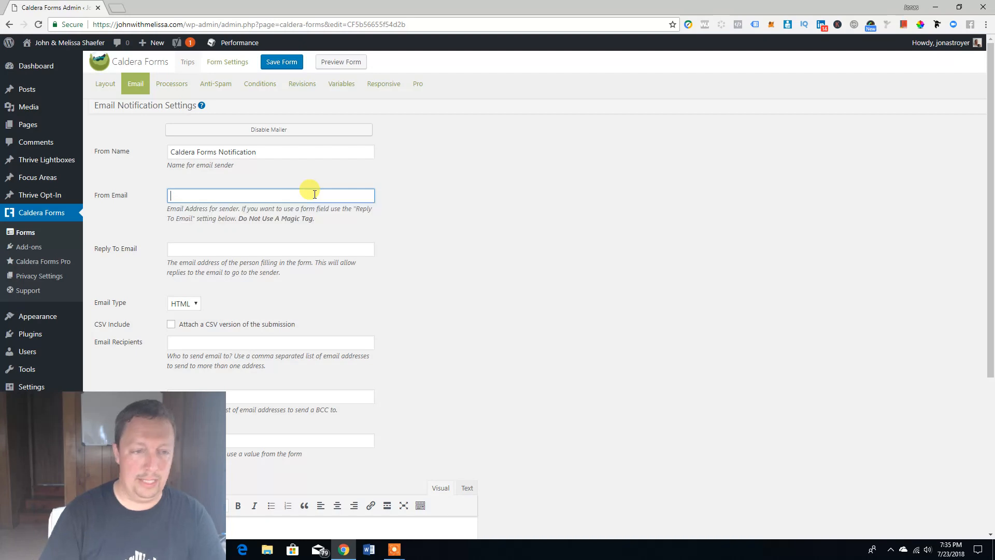
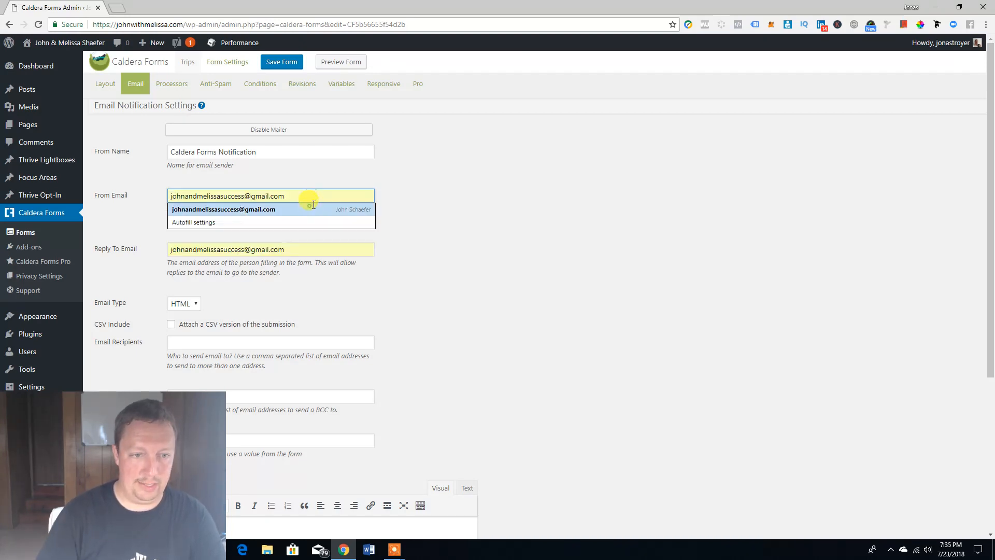
pyautogui.click(310, 209)
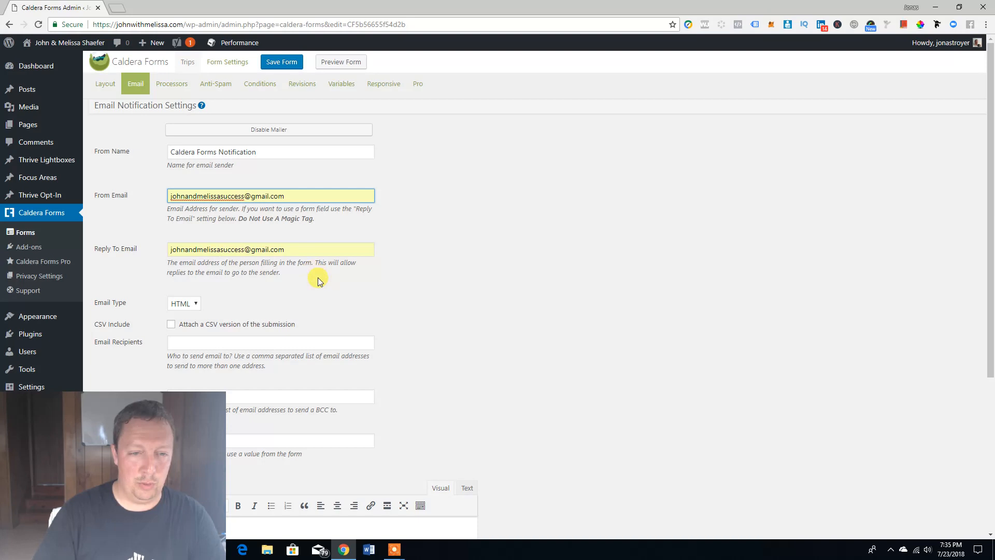
# Step: Set Reply To Email to the %email_address% magic tag
pyautogui.click(284, 250)
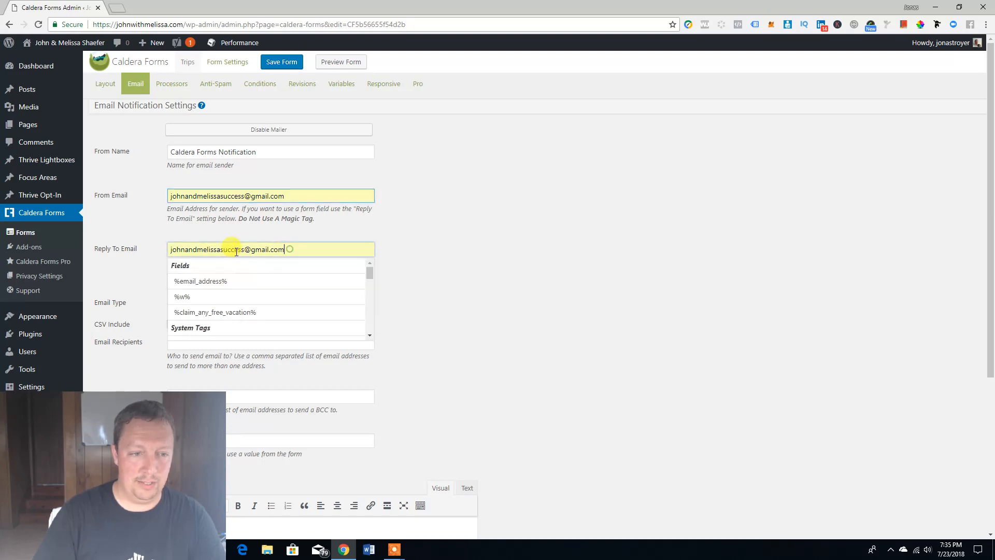
pyautogui.moveTo(284, 249); pyautogui.dragTo(160, 251)
pyautogui.press('BackSpace')
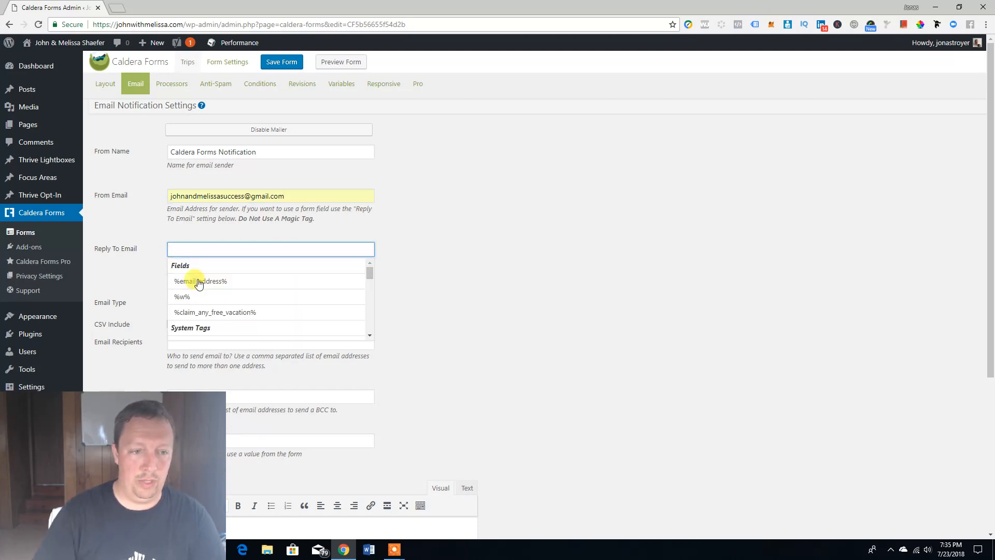
pyautogui.click(200, 281)
pyautogui.click(144, 268)
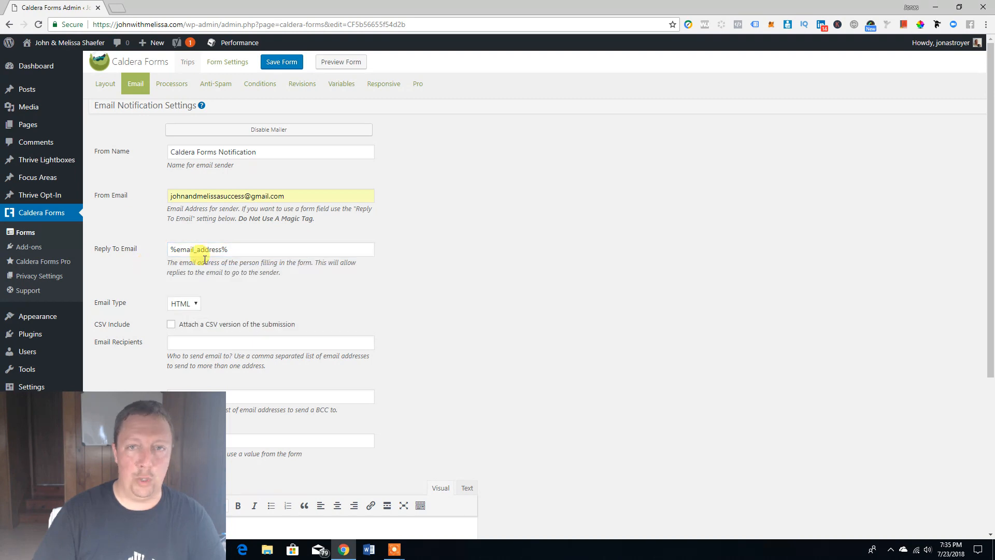
pyautogui.moveTo(155, 428); pyautogui.dragTo(907, 433)
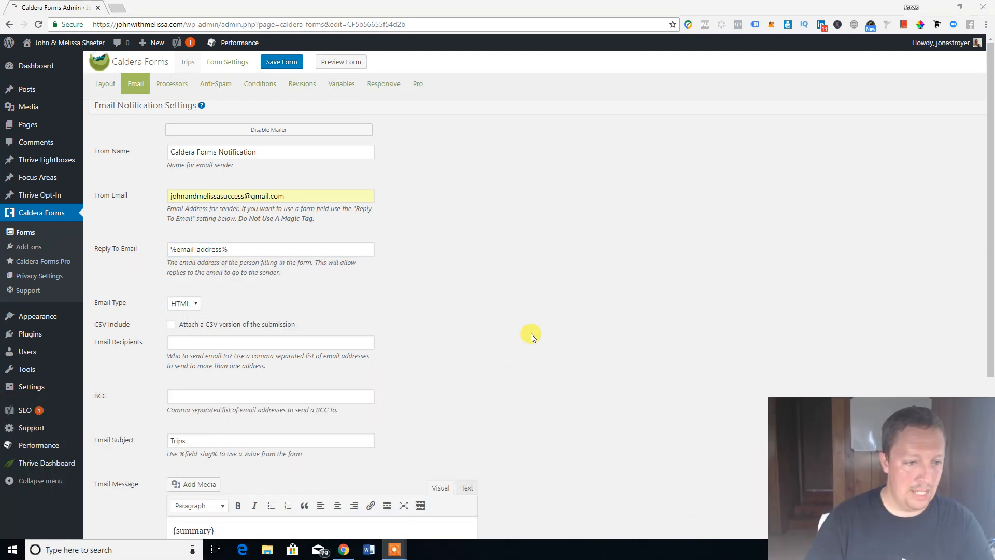
# Step: Set Email Recipients to the site owner's e-mail address
pyautogui.scroll(-3, 504, 336)
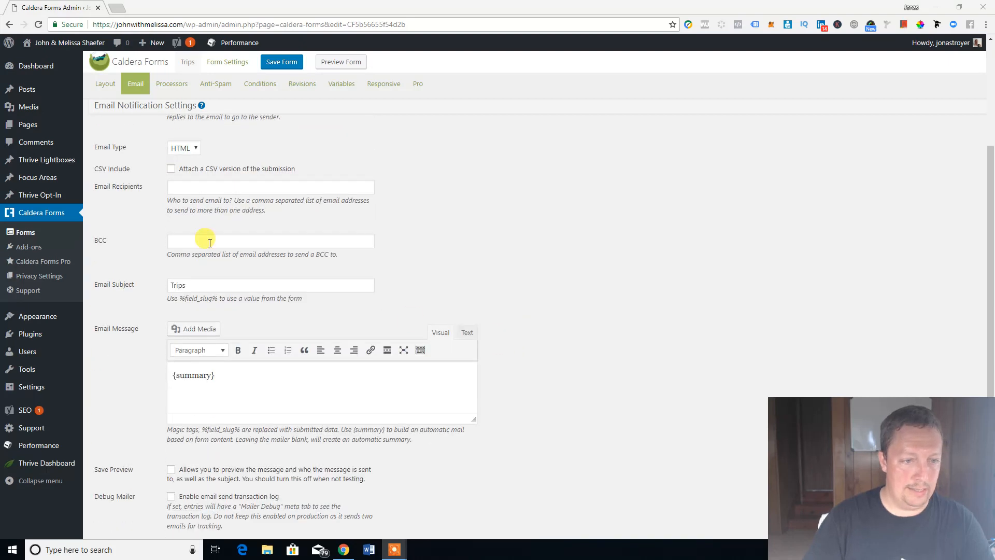
pyautogui.click(199, 187)
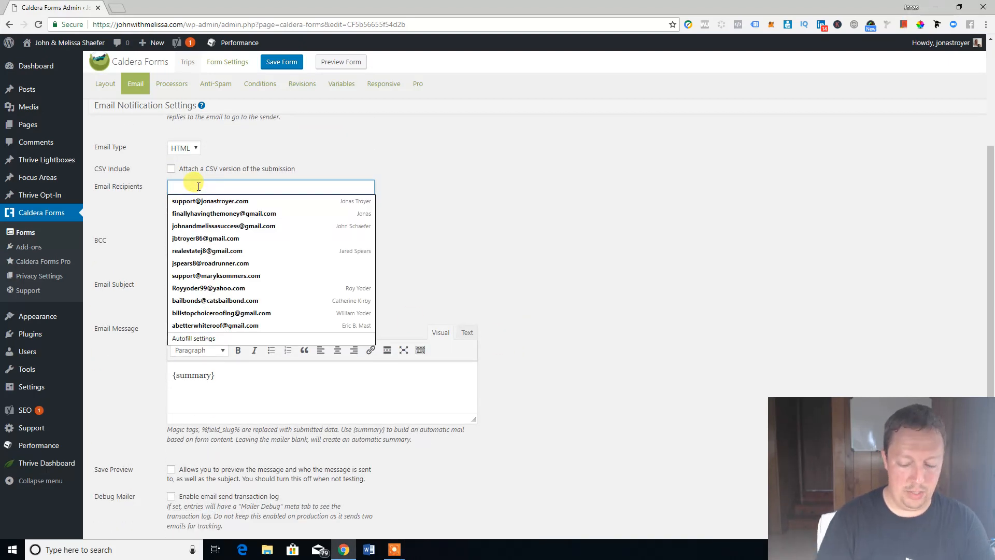
pyautogui.click(229, 200)
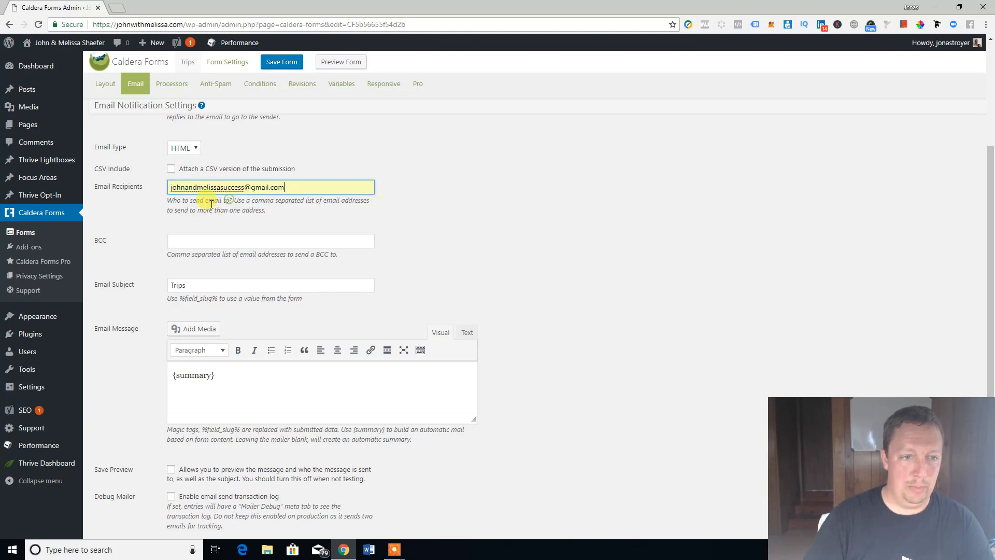
# Step: Change the email subject from Trips to 'New Lead!' and save the form
pyautogui.scroll(-1, 146, 247)
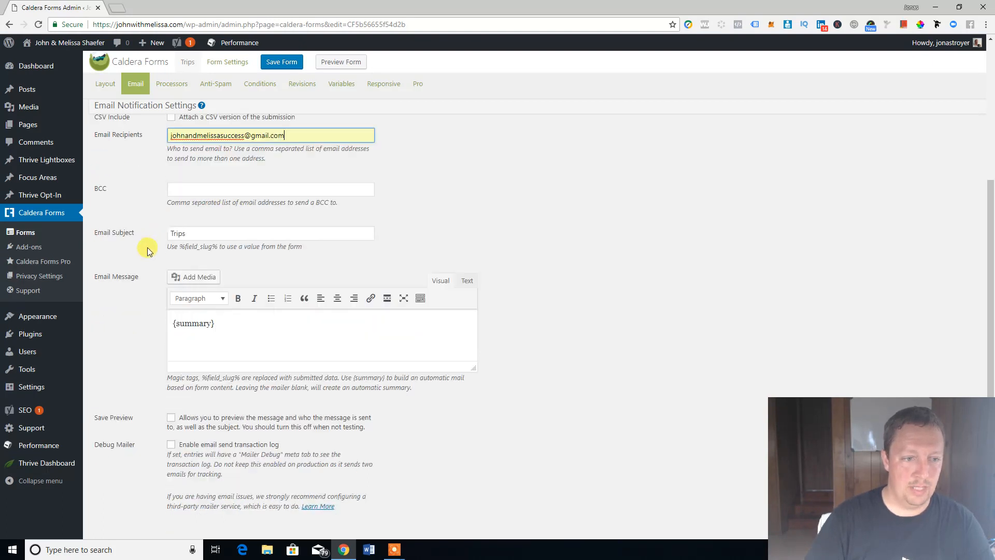
pyautogui.moveTo(192, 234); pyautogui.dragTo(157, 228)
pyautogui.write('New Lead!')
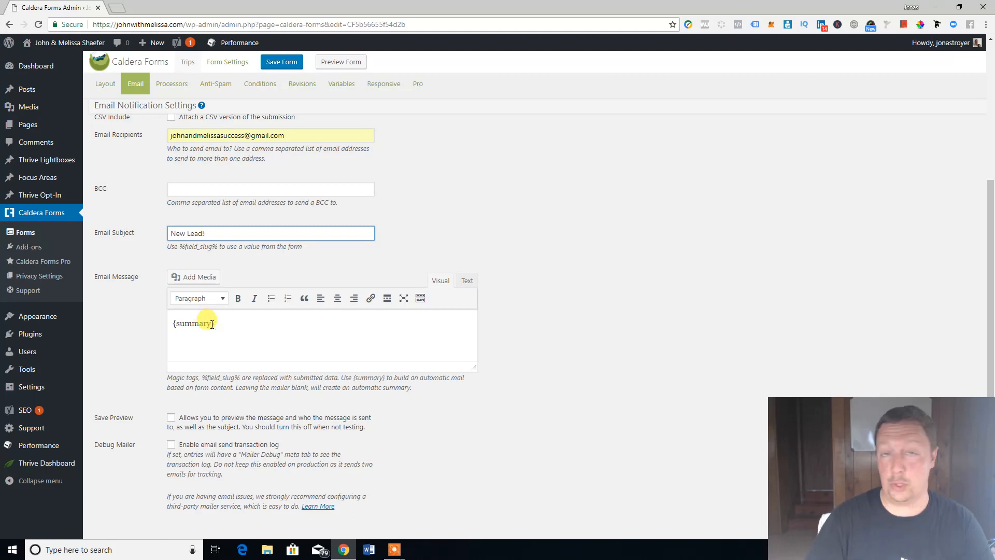
pyautogui.scroll(-1, 136, 353)
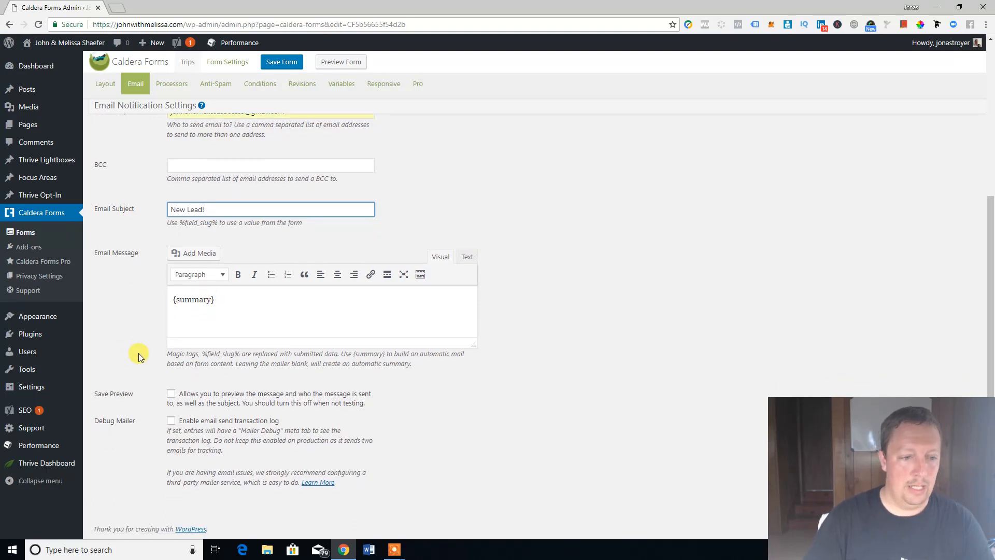
pyautogui.scroll(1, 139, 354)
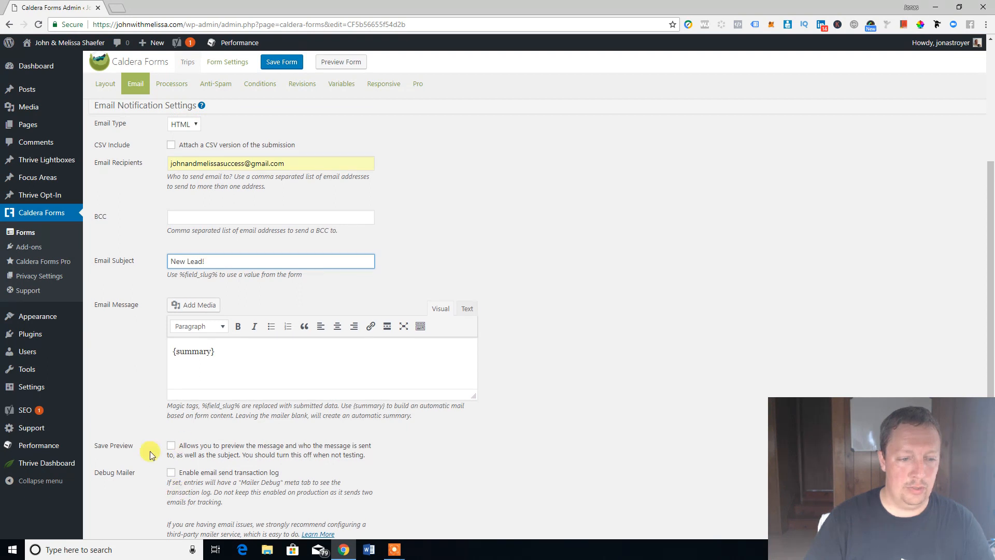
pyautogui.scroll(3, 156, 267)
pyautogui.click(281, 67)
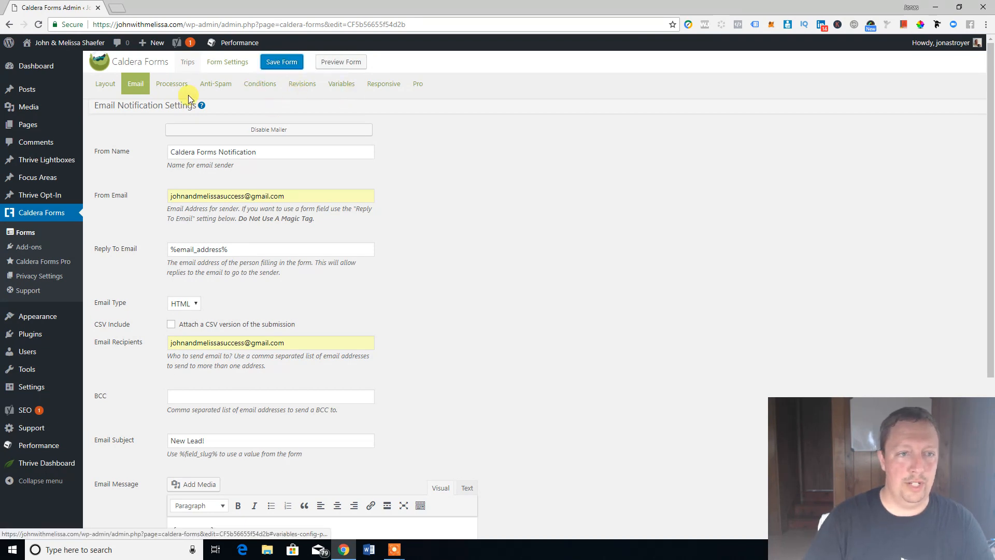
# Step: Add a Redirect processor to the Trips form
pyautogui.click(174, 87)
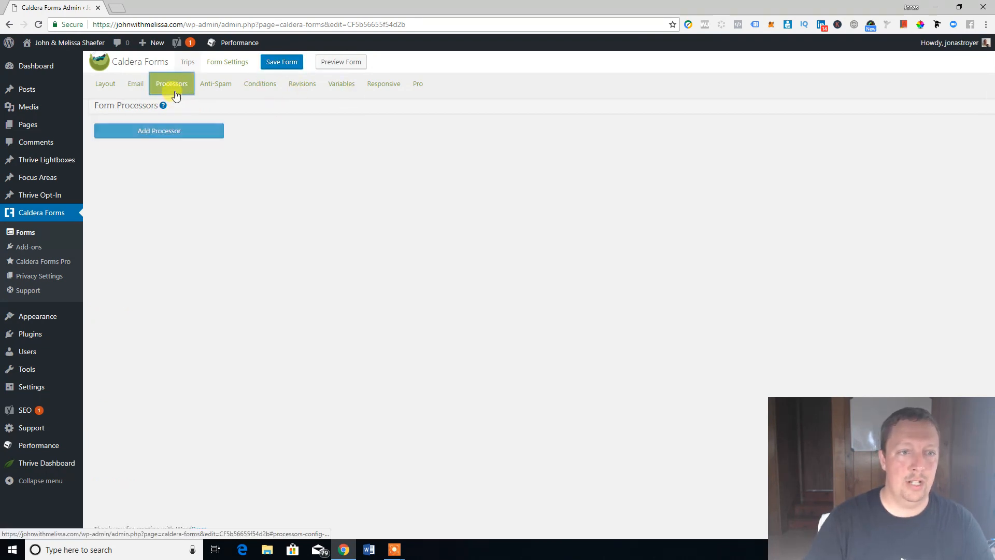
pyautogui.click(167, 136)
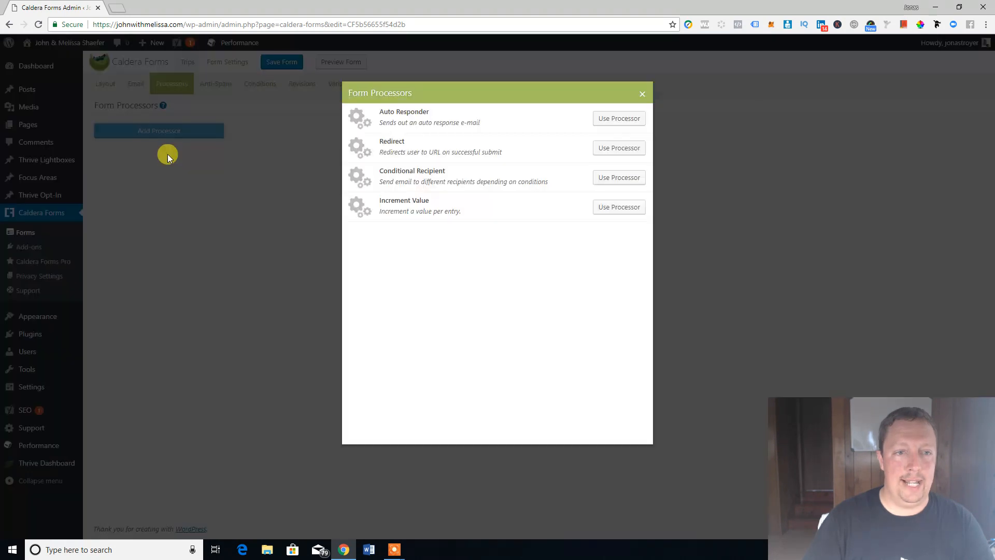
pyautogui.click(618, 149)
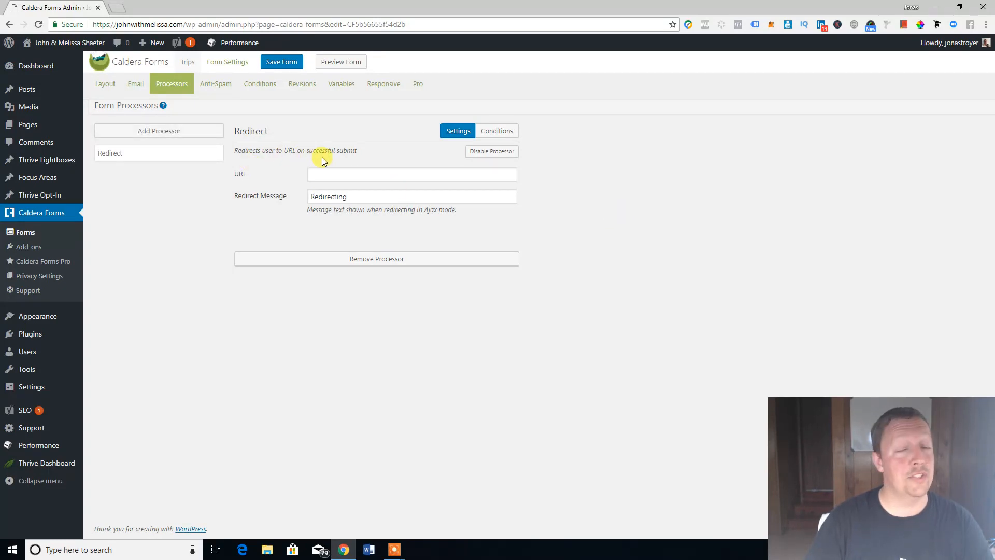
# Step: Save with the redirect URL still empty, revealing its required-field error
pyautogui.click(318, 173)
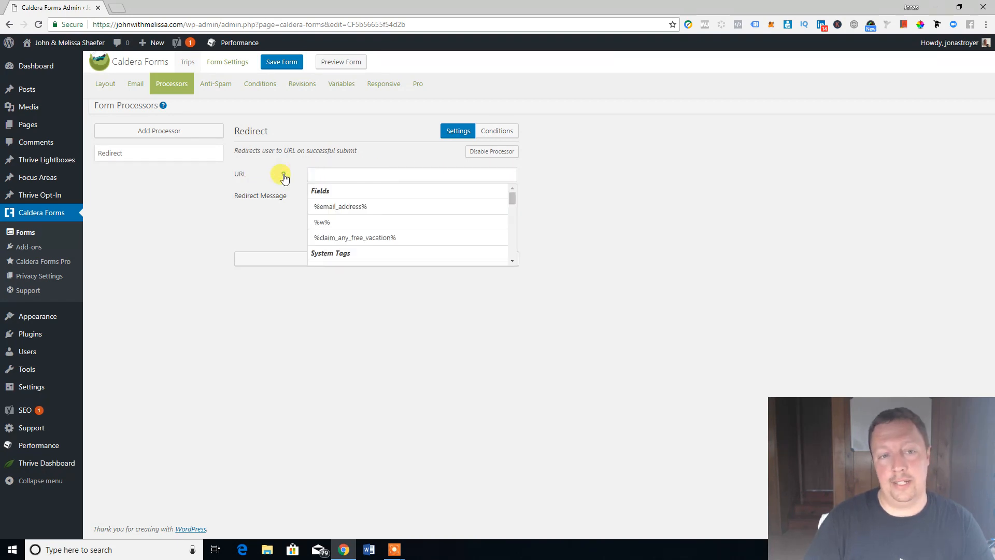
pyautogui.click(327, 174)
pyautogui.click(566, 178)
pyautogui.click(342, 174)
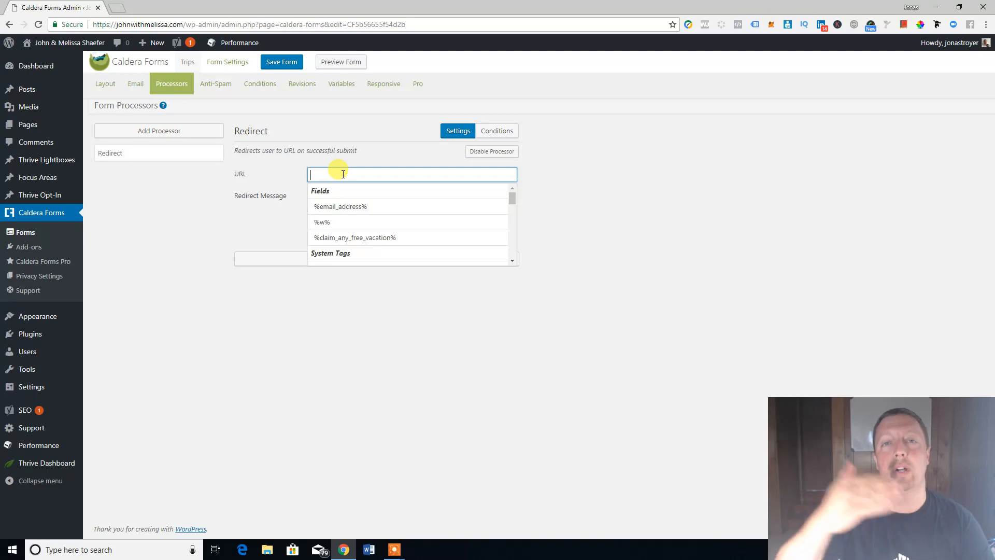
pyautogui.click(295, 176)
pyautogui.click(641, 219)
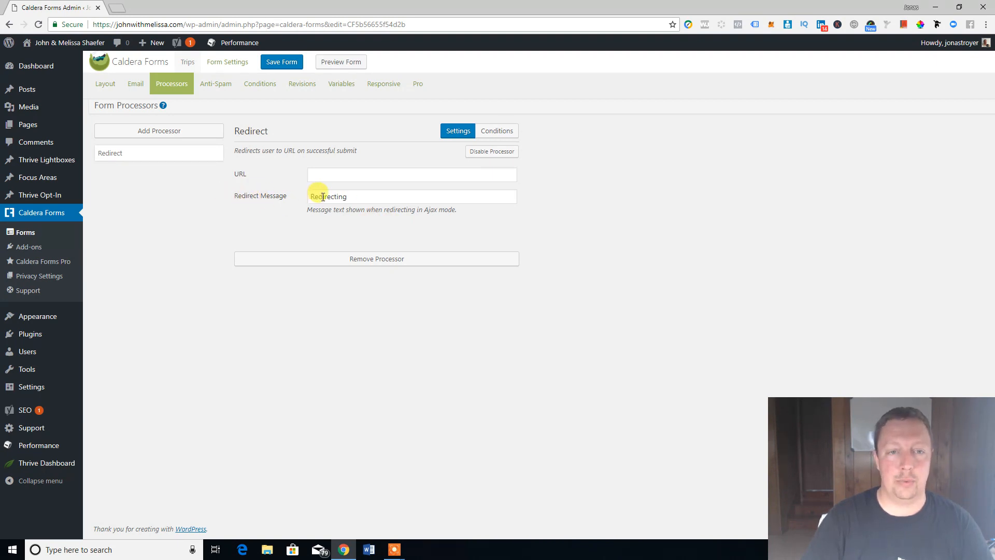
pyautogui.click(286, 65)
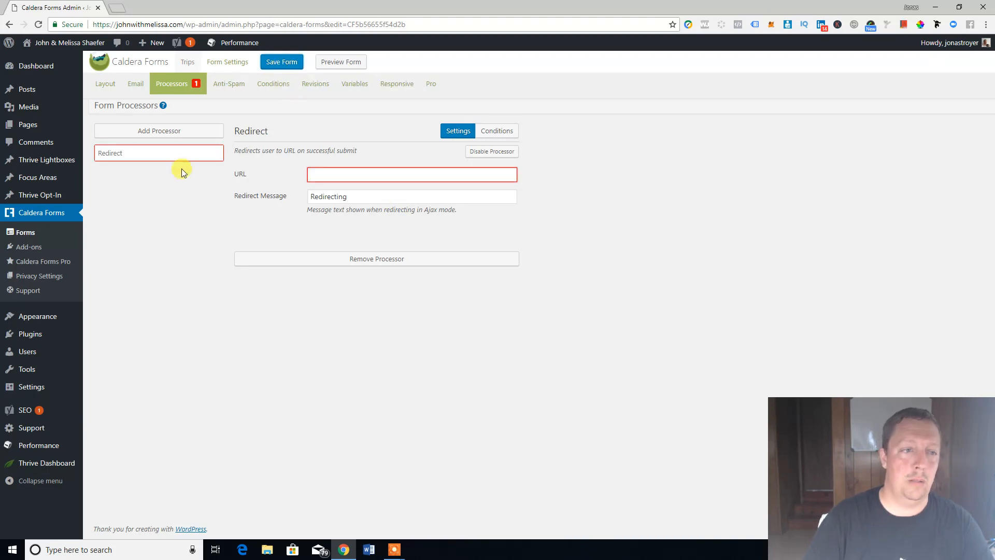
# Step: Open All Pages in a new tab and bring up the Contact Us page for editing
pyautogui.moveTo(65, 133)
pyautogui.rightClick(95, 127)
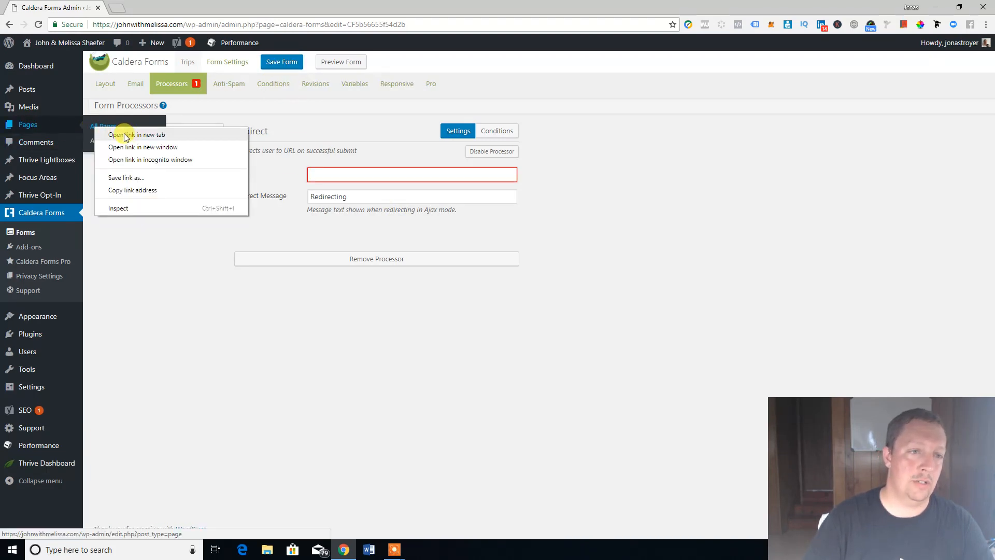
pyautogui.click(130, 136)
pyautogui.click(150, 7)
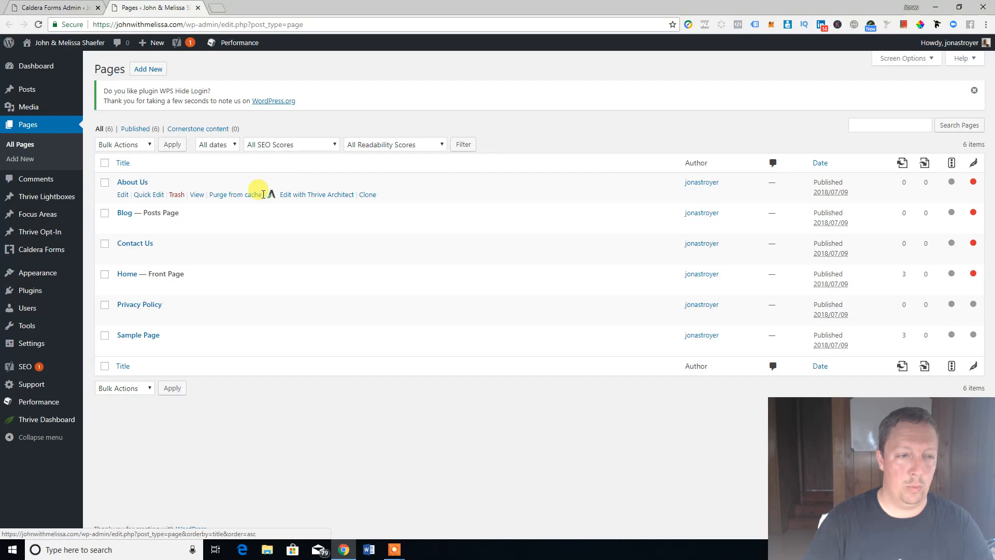
pyautogui.click(130, 246)
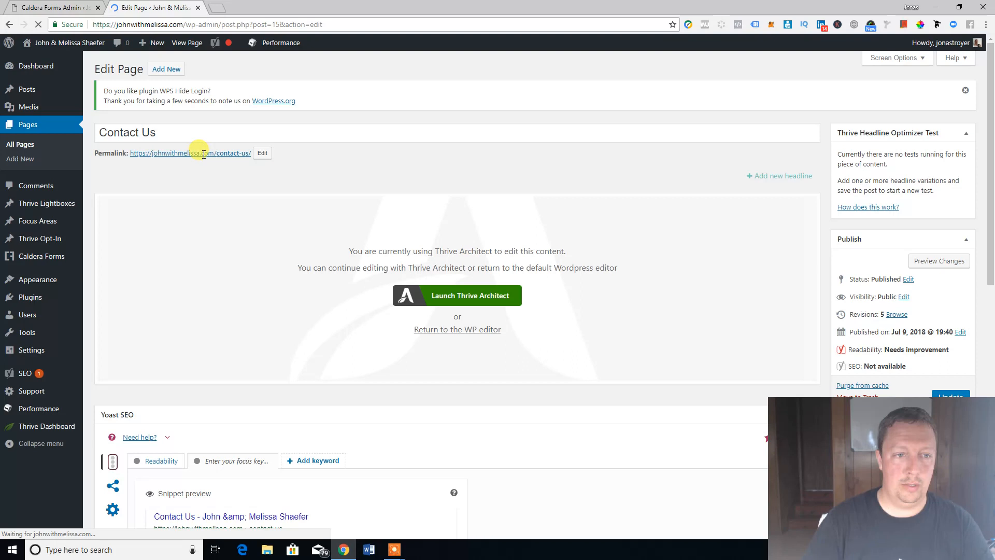
# Step: Copy the Contact Us page's permalink and return to the Caldera Forms tab
pyautogui.rightClick(205, 157)
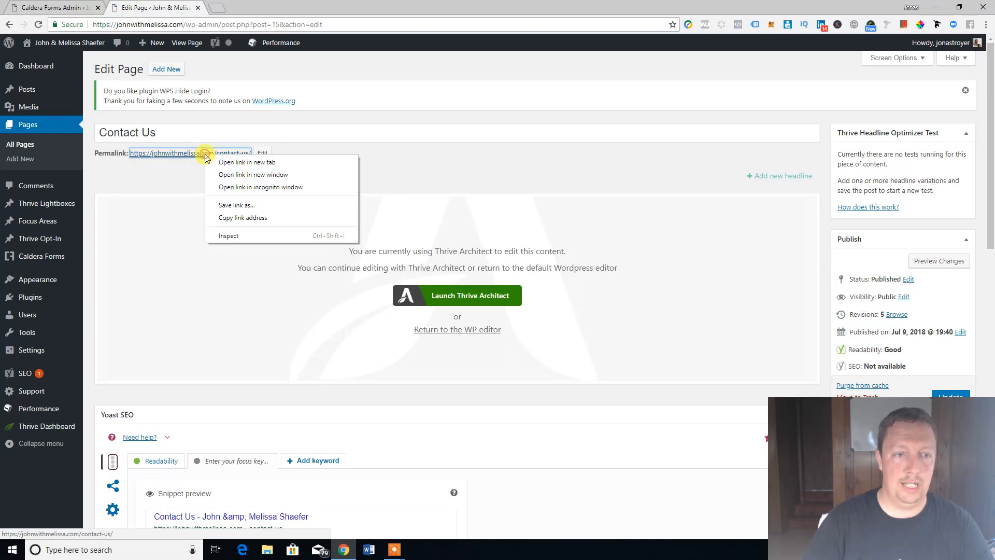
pyautogui.click(236, 218)
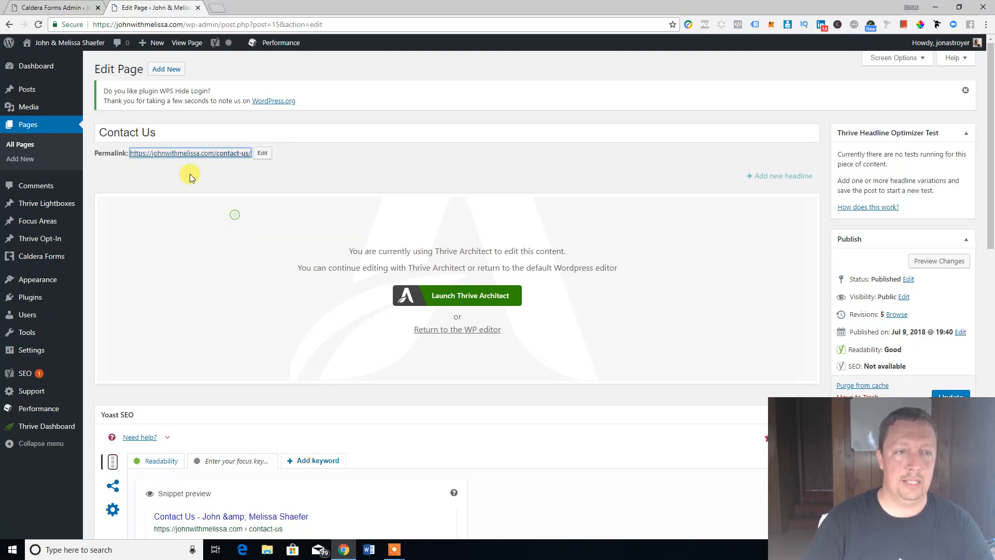
pyautogui.click(52, 8)
pyautogui.rightClick(336, 176)
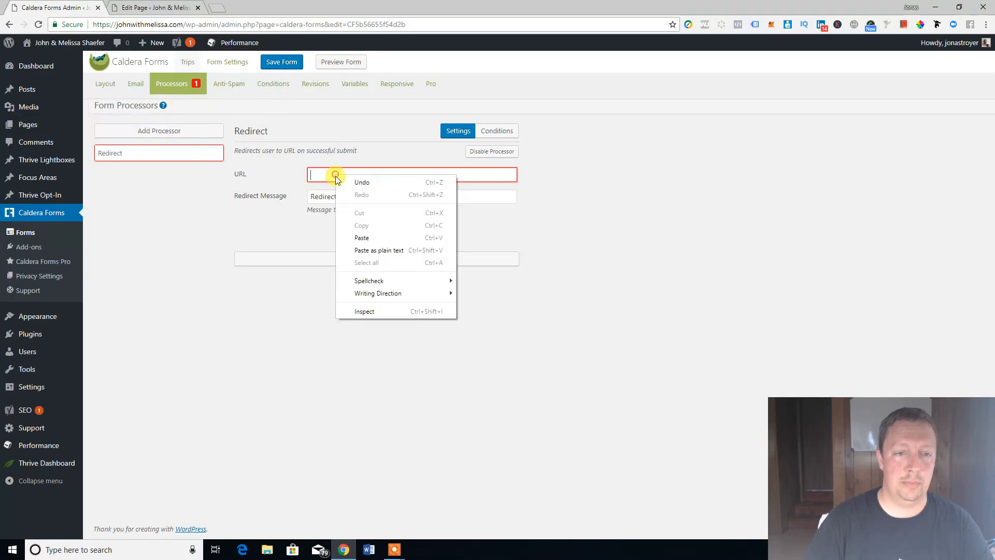
pyautogui.click(363, 234)
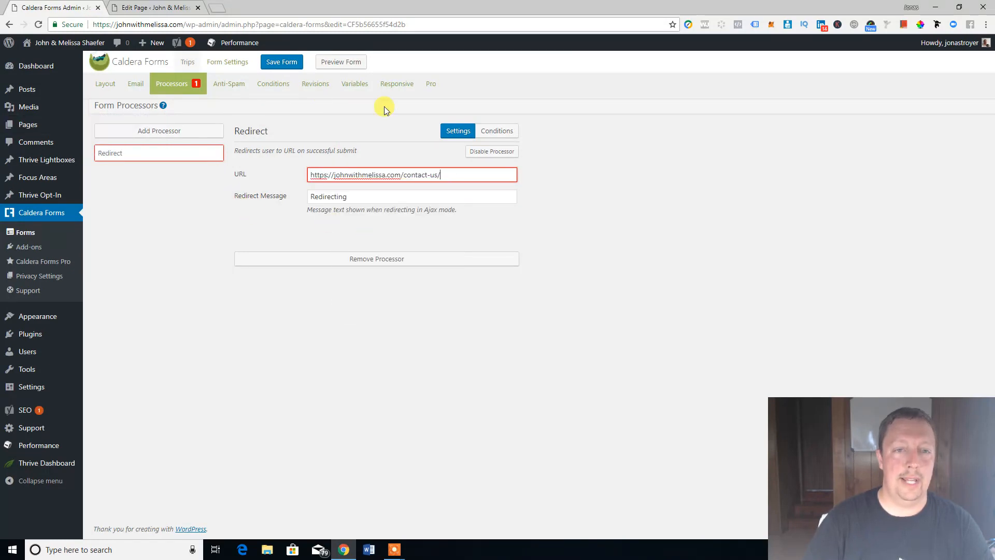
pyautogui.click(284, 63)
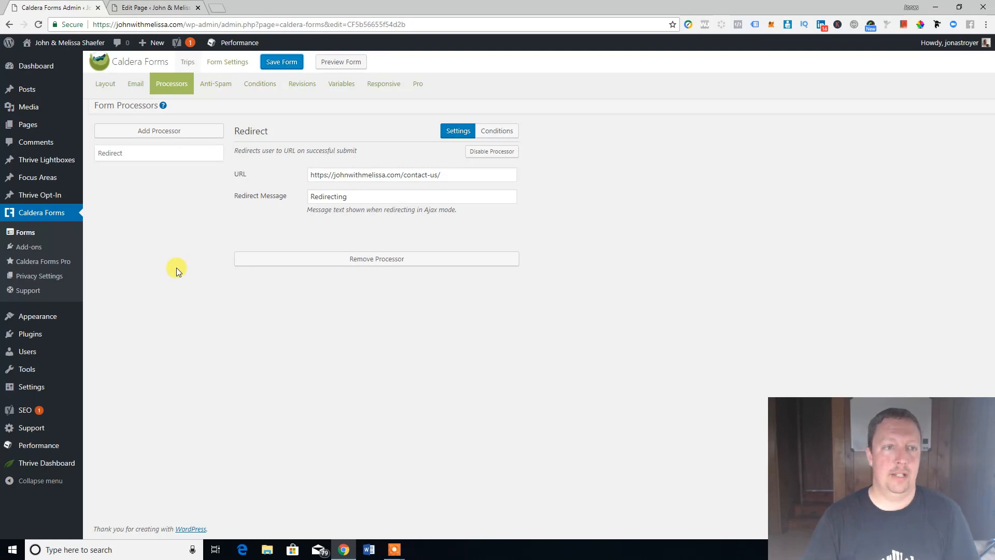
pyautogui.click(160, 136)
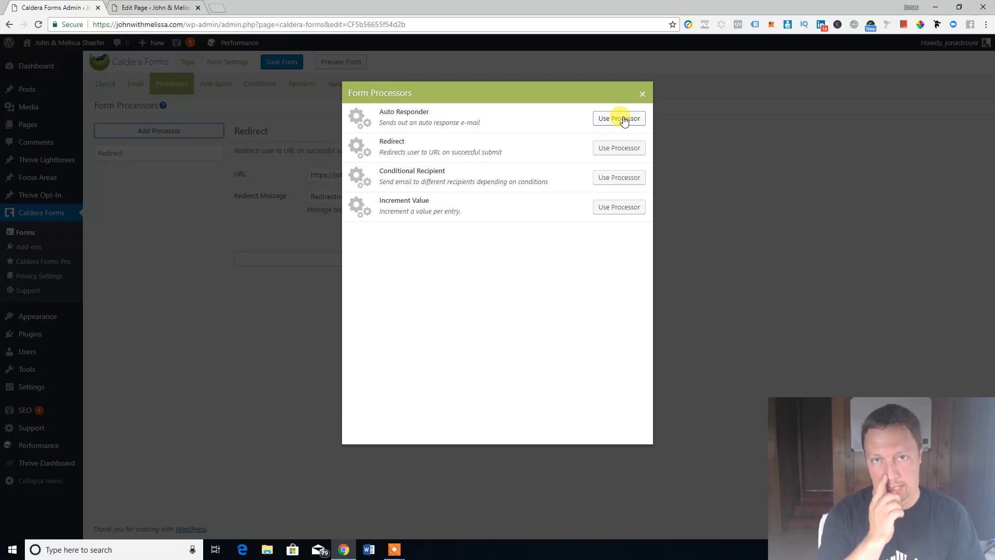
# Step: Review the available processors without adding any, then go back to the form layout
pyautogui.click(642, 95)
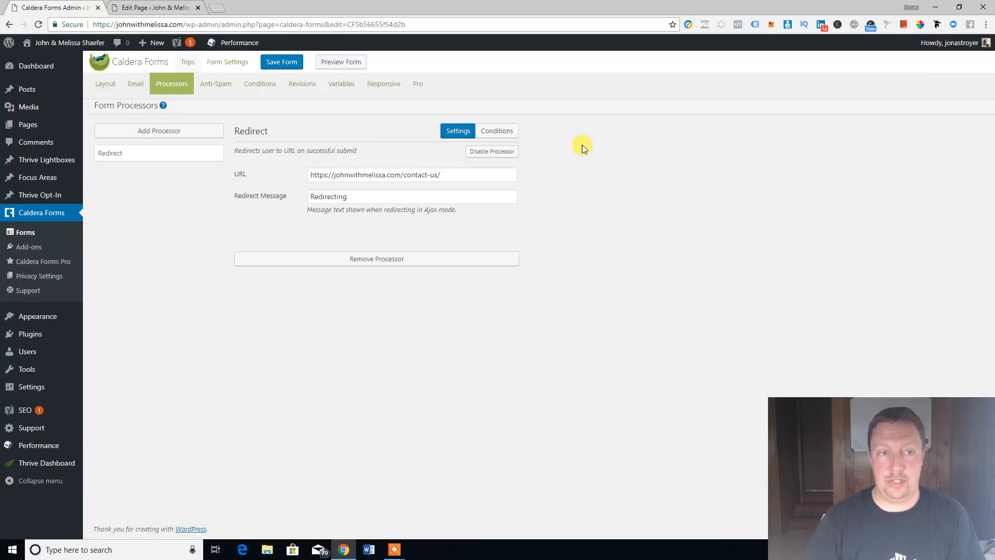
pyautogui.click(158, 129)
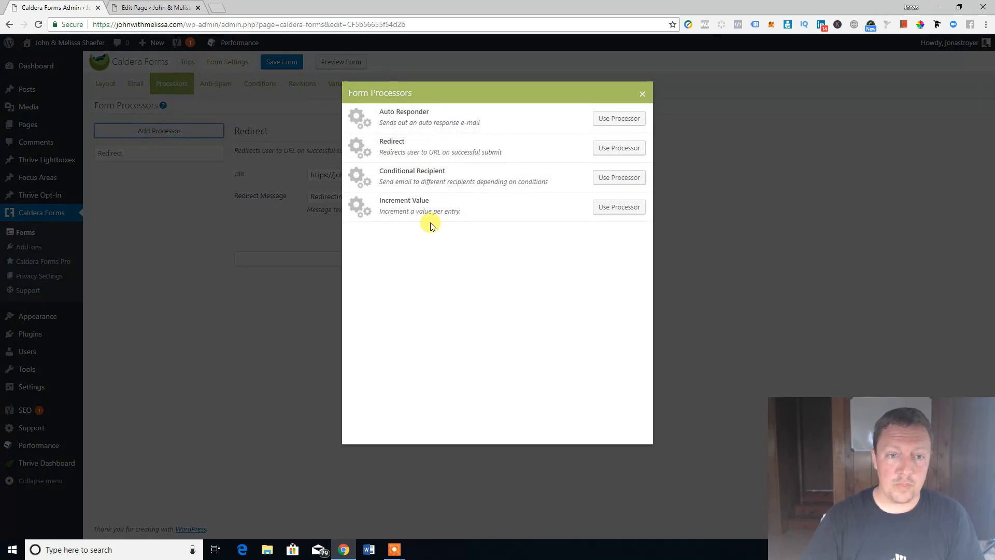
pyautogui.click(642, 95)
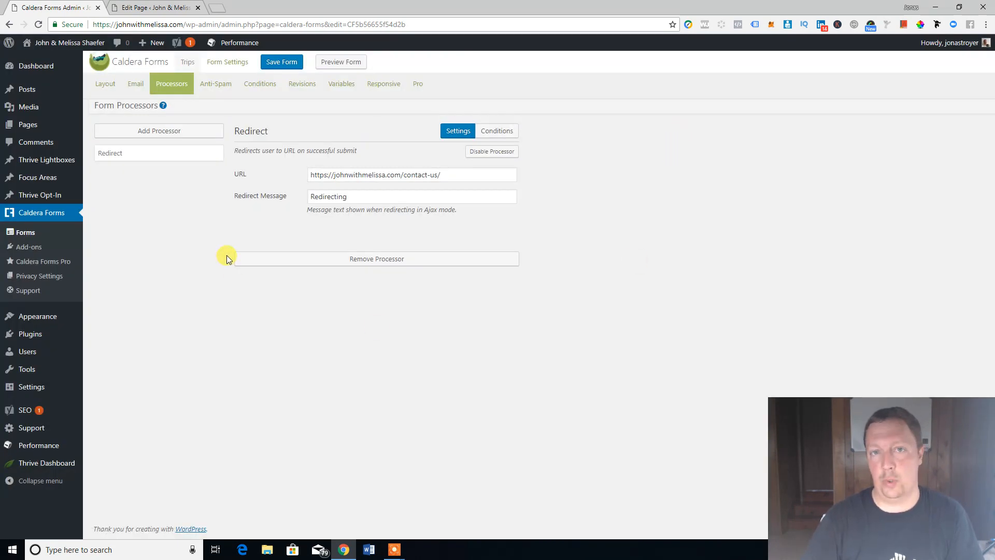
pyautogui.click(164, 137)
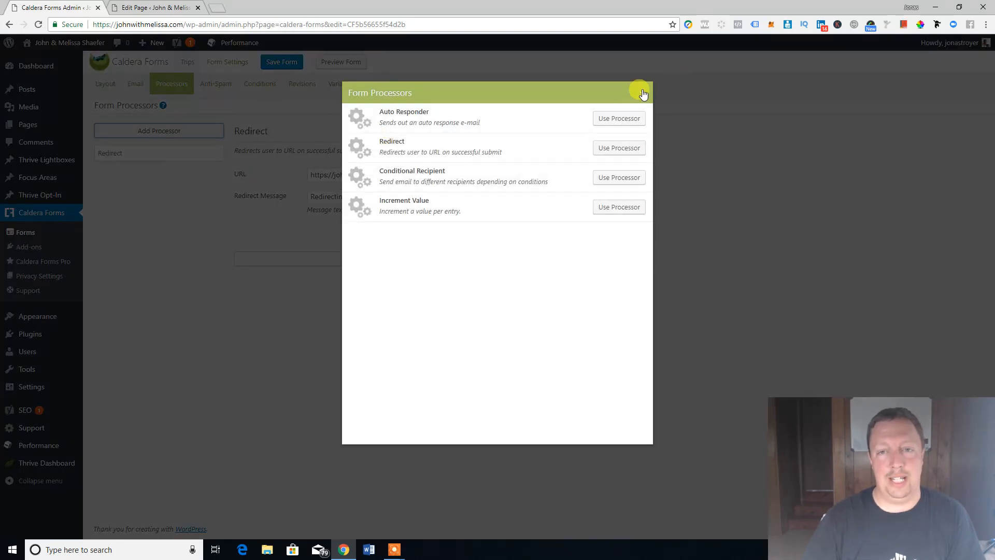
pyautogui.click(642, 93)
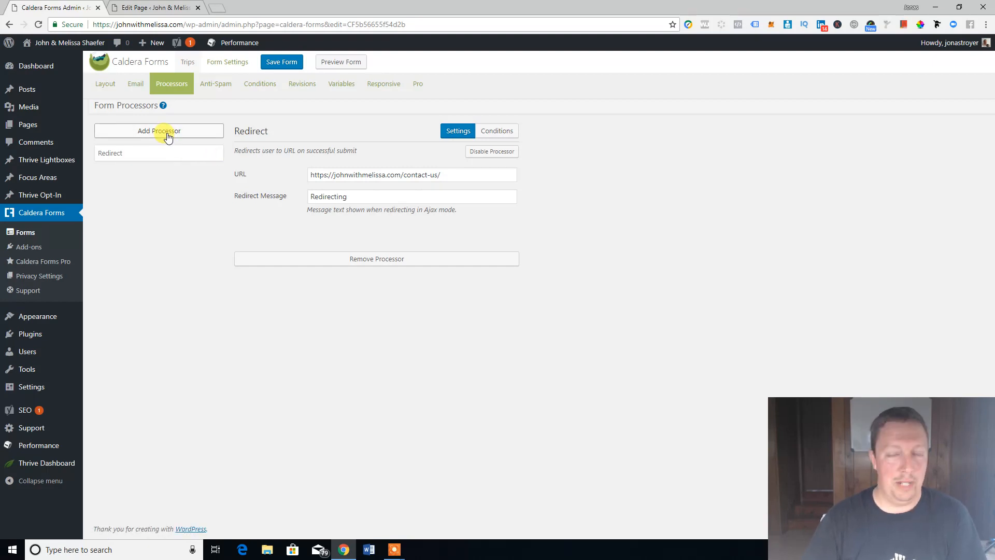
pyautogui.click(168, 136)
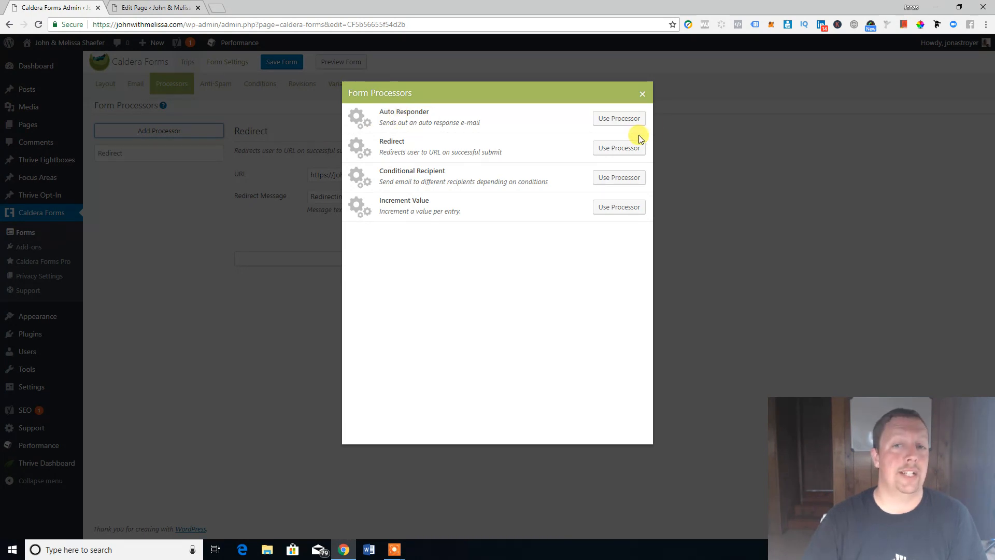
pyautogui.click(643, 95)
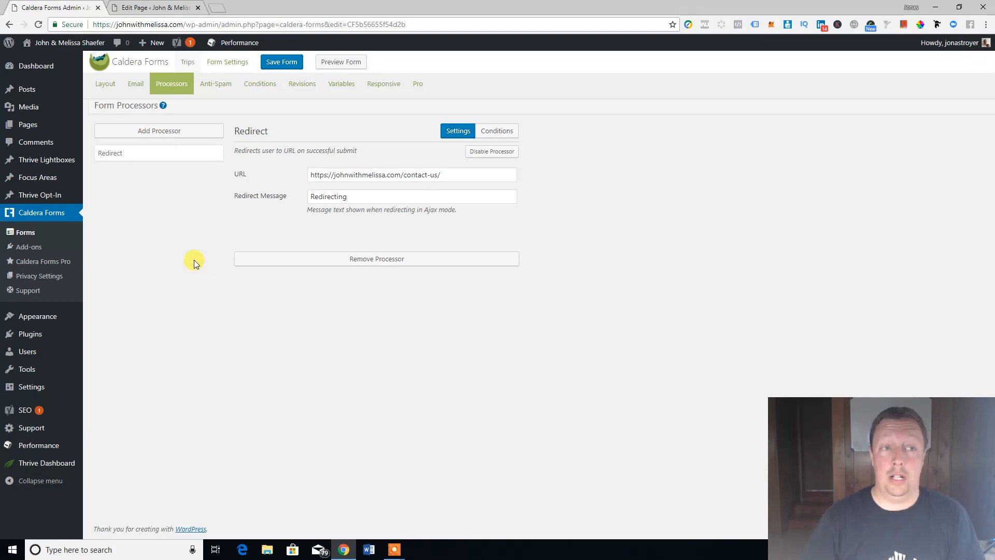
pyautogui.click(106, 84)
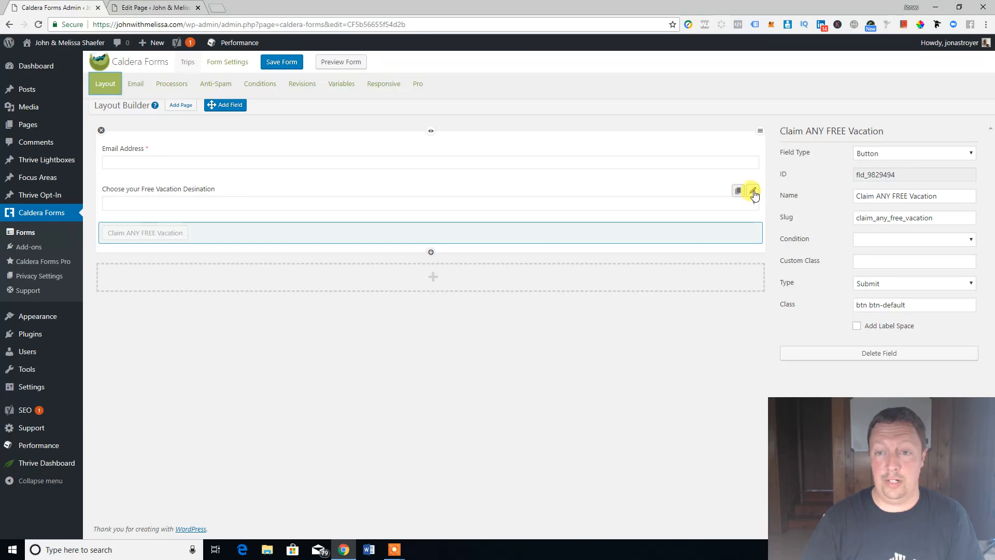
# Step: Make the destination dropdown required, drag Branson above Orlando, Cancun and Mazatlan, and save
pyautogui.click(753, 191)
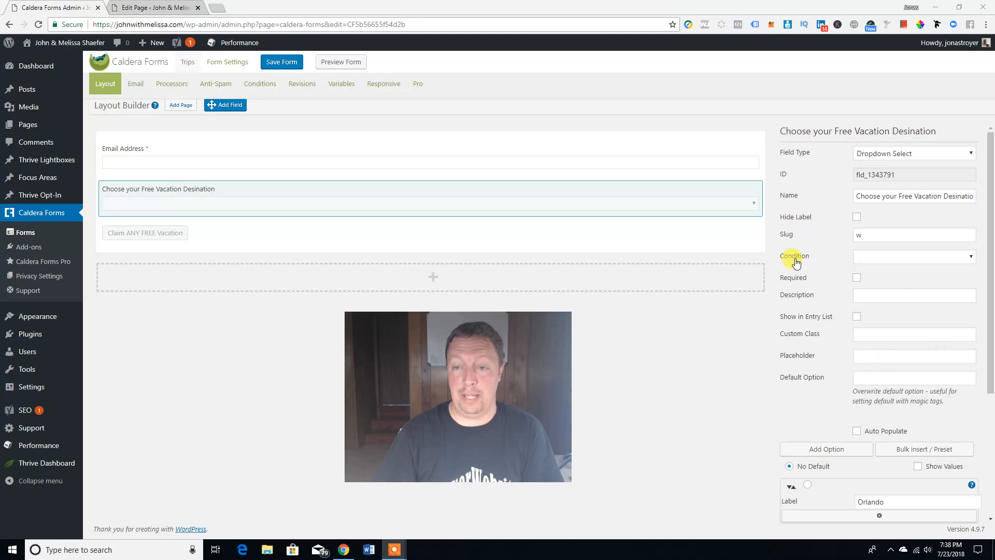
pyautogui.click(856, 278)
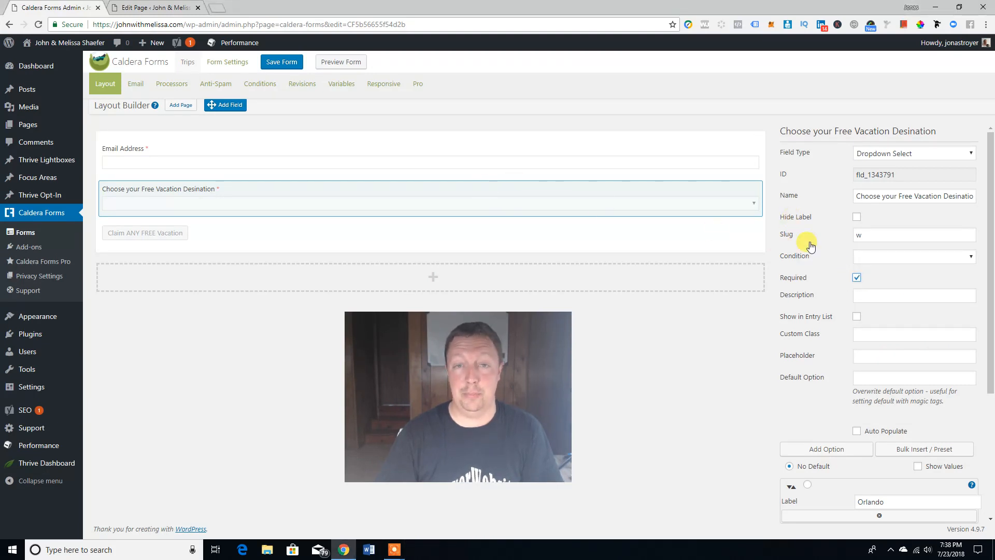
pyautogui.scroll(-4, 819, 316)
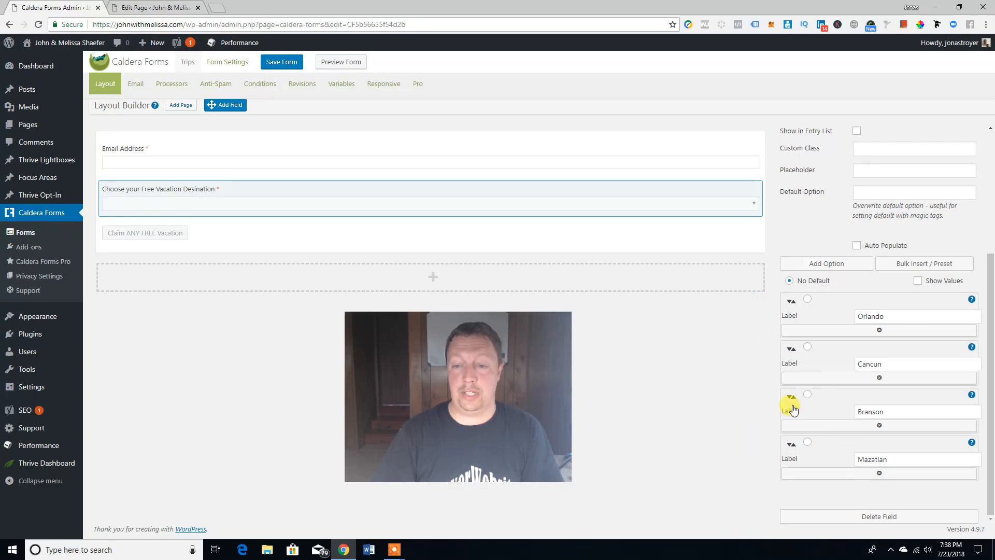
pyautogui.moveTo(789, 400); pyautogui.dragTo(726, 358)
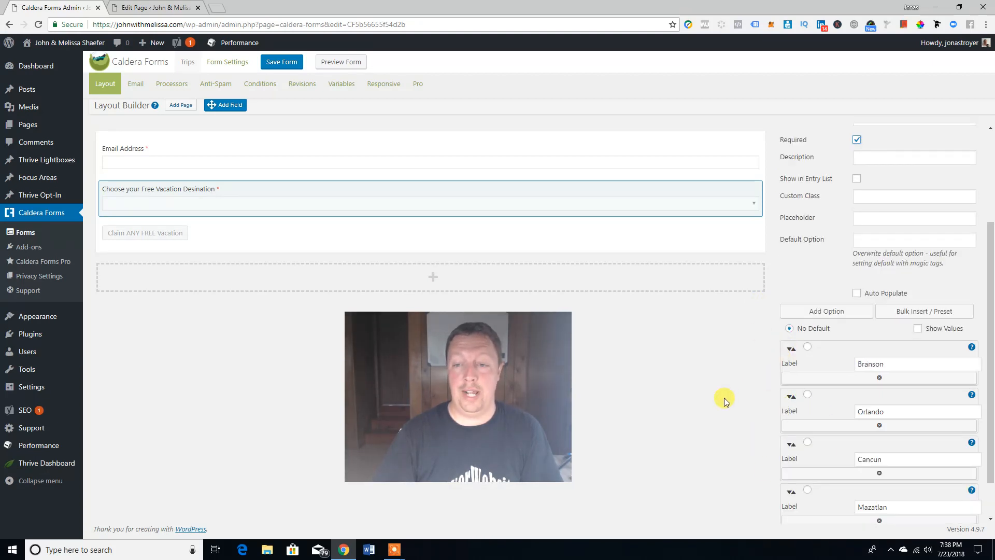
pyautogui.scroll(3, 815, 417)
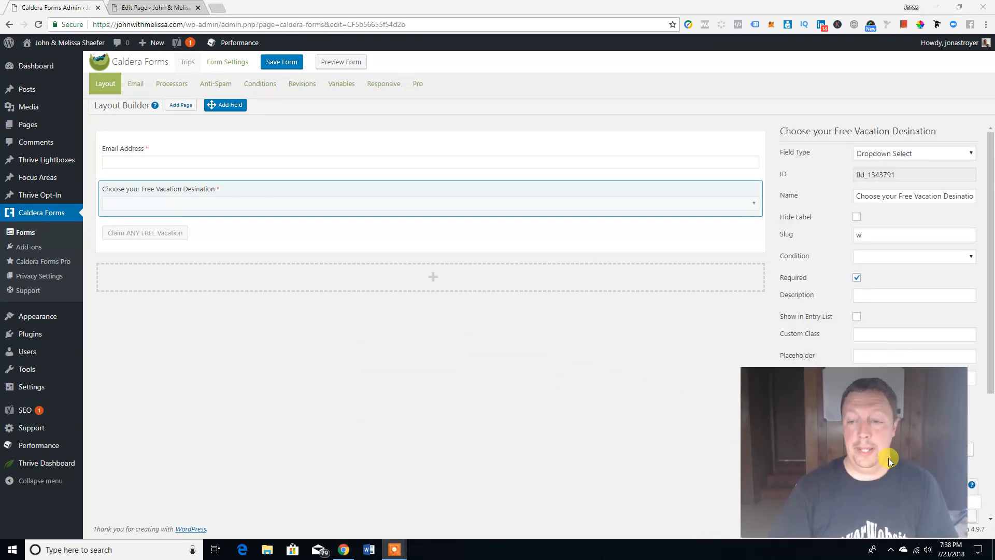
pyautogui.click(278, 63)
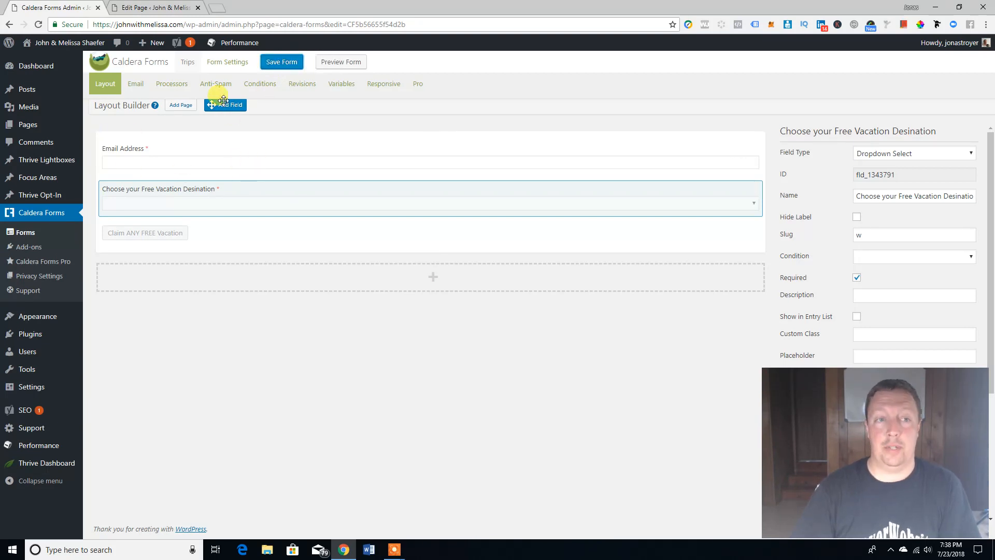
# Step: Add a required single-line text field named 'Full Name' above Email Address and save the form
pyautogui.moveTo(258, 116); pyautogui.dragTo(373, 155)
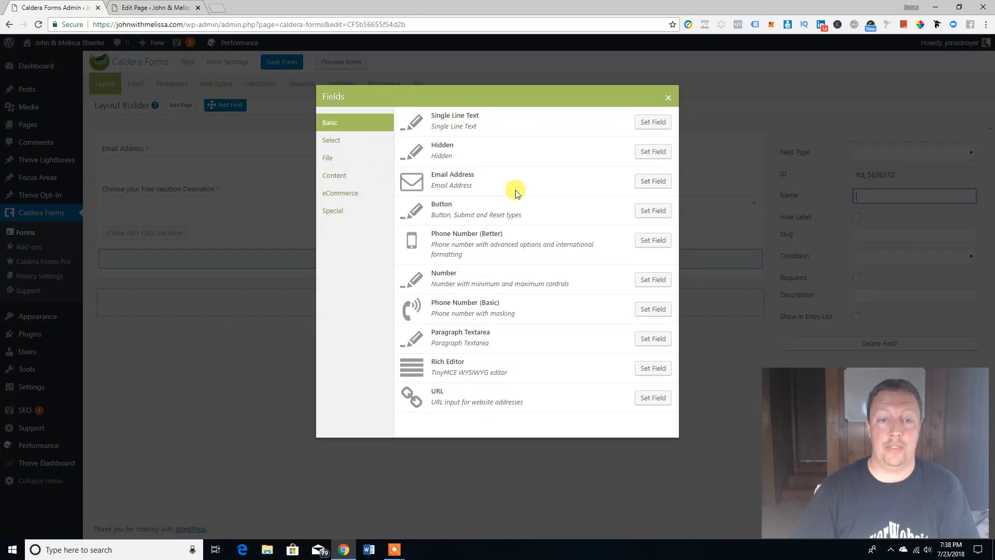
pyautogui.click(648, 123)
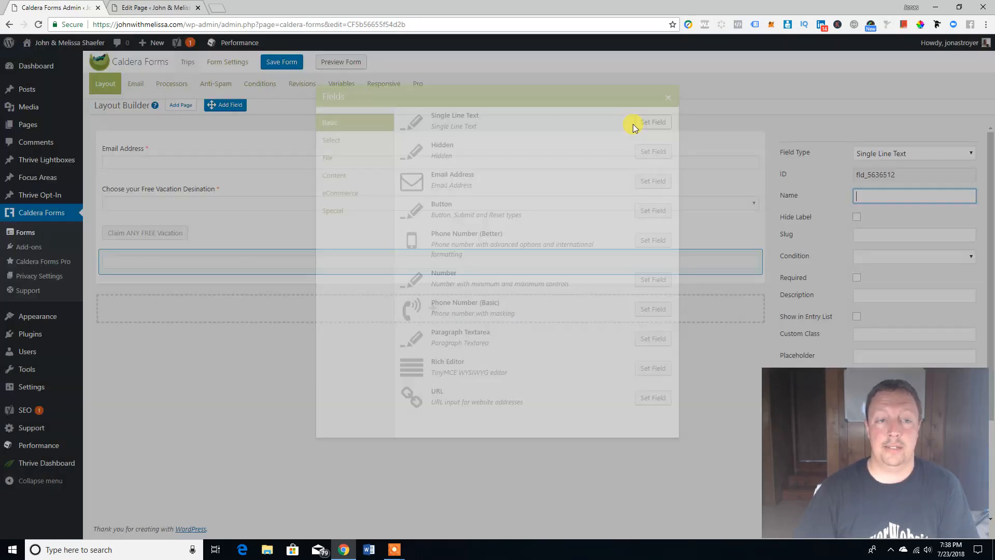
pyautogui.click(874, 195)
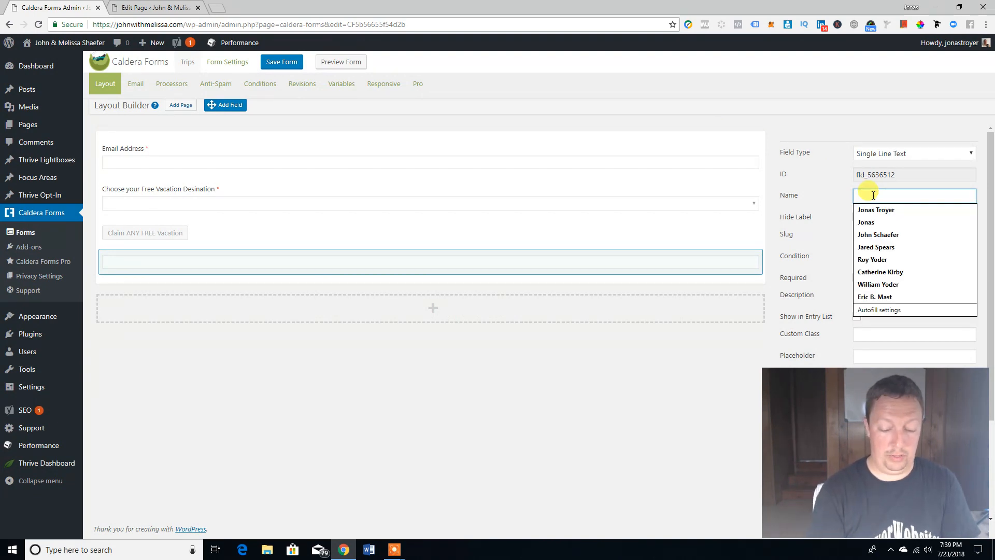
pyautogui.write('Full Na')
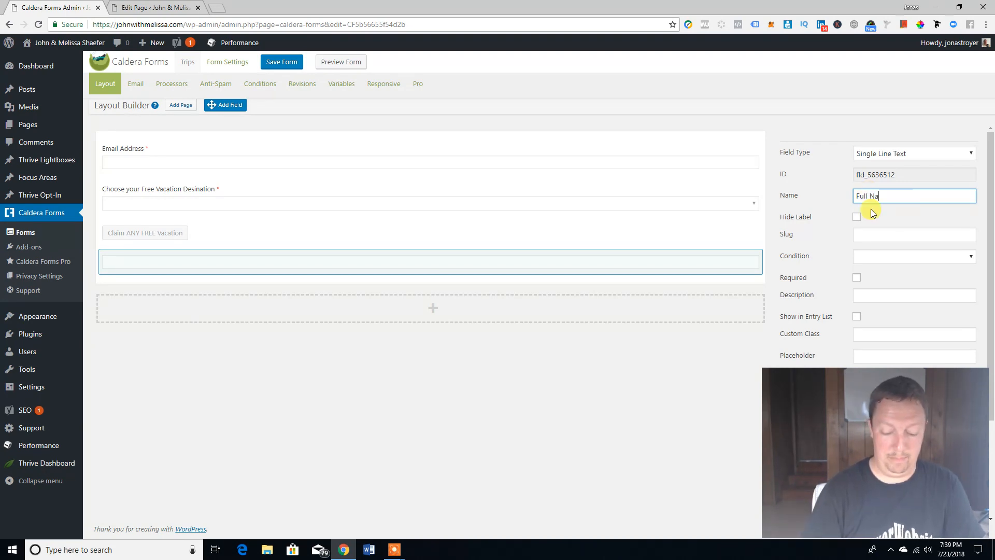
pyautogui.write('me')
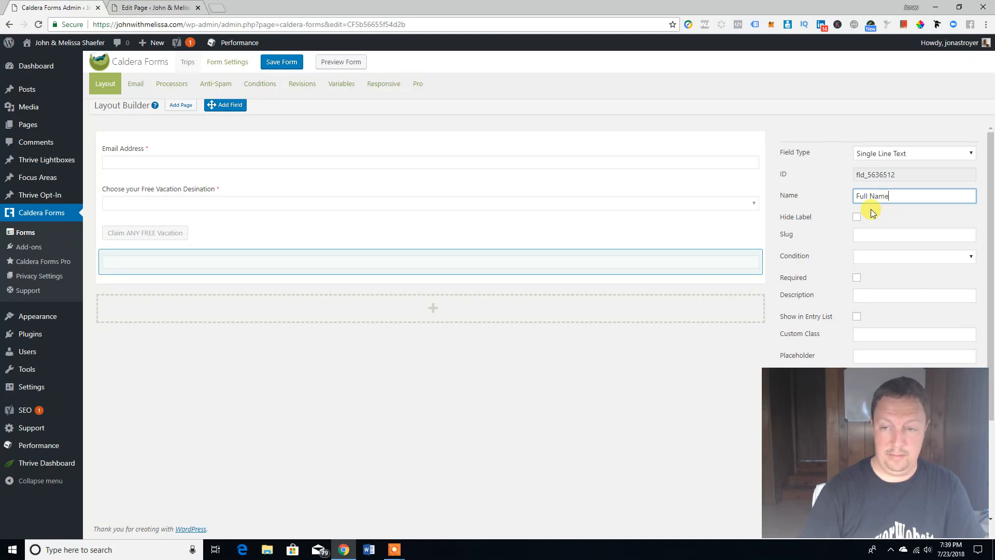
pyautogui.click(825, 233)
pyautogui.click(856, 278)
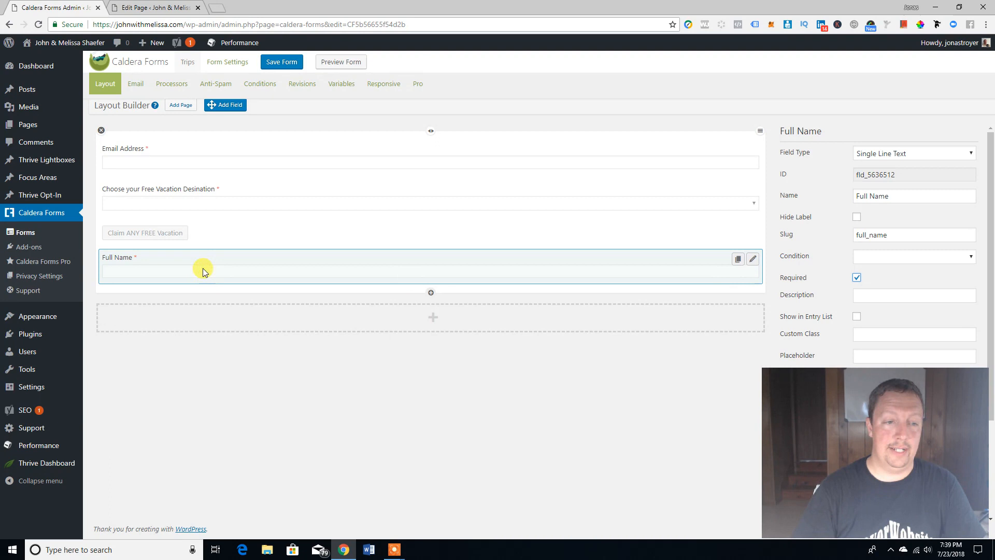
pyautogui.moveTo(155, 263); pyautogui.dragTo(171, 148)
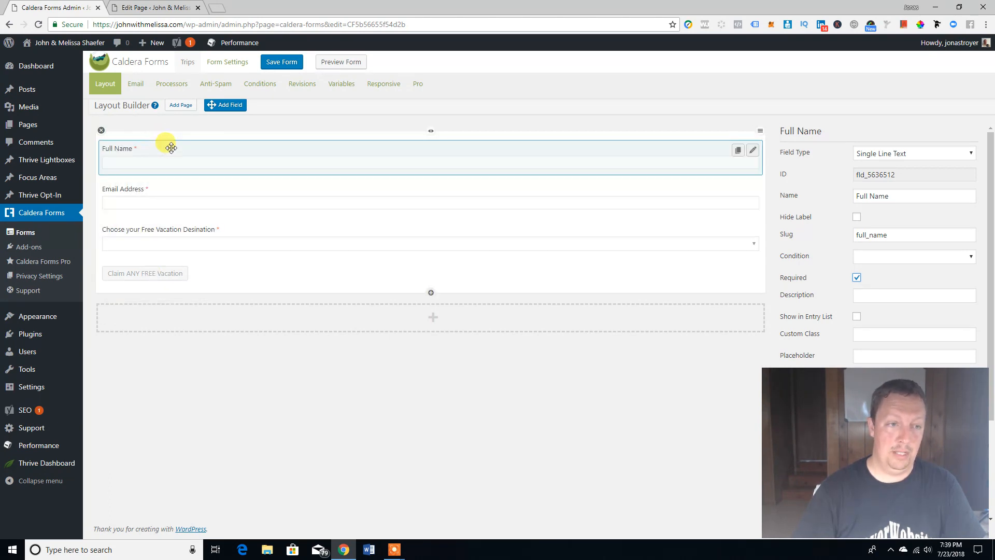
pyautogui.click(279, 63)
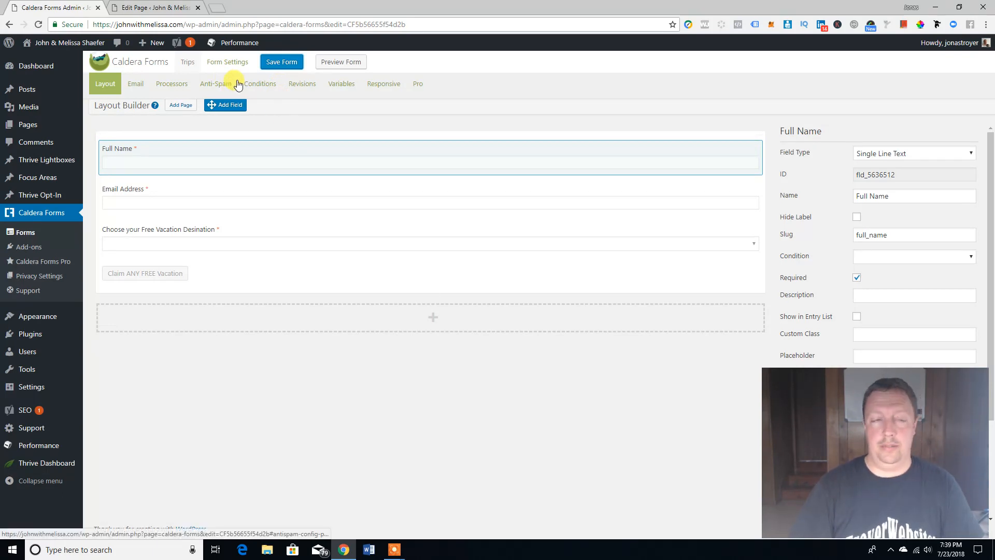
# Step: Copy the Trips form's shortcode from Form Settings and switch to the Contact Us edit tab
pyautogui.click(236, 62)
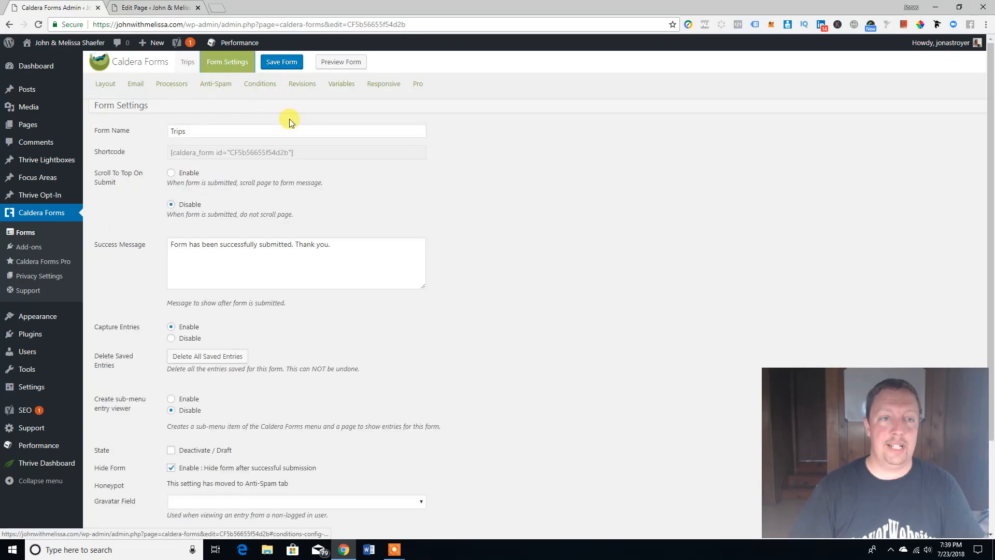
pyautogui.click(170, 153)
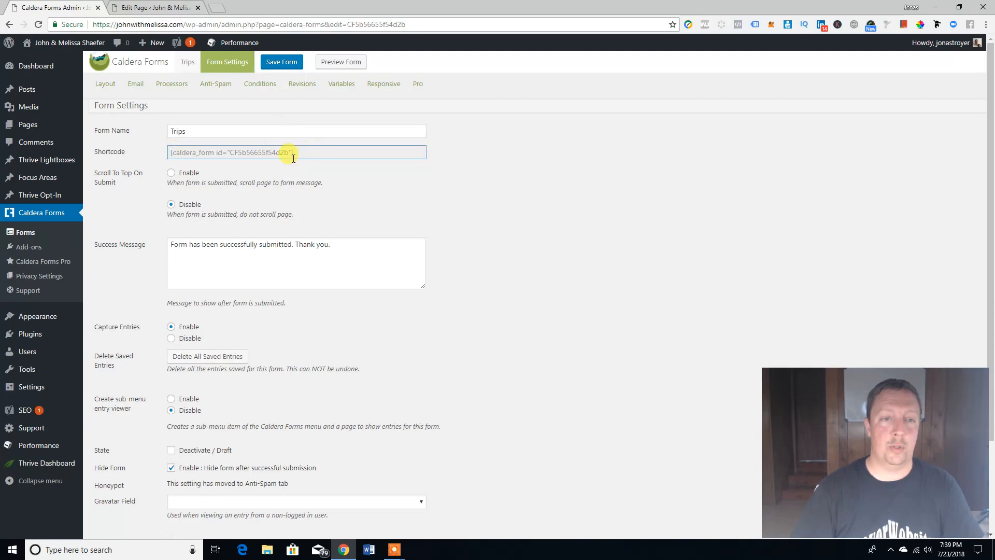
pyautogui.tripleClick(295, 156)
pyautogui.rightClick(280, 152)
pyautogui.click(295, 155)
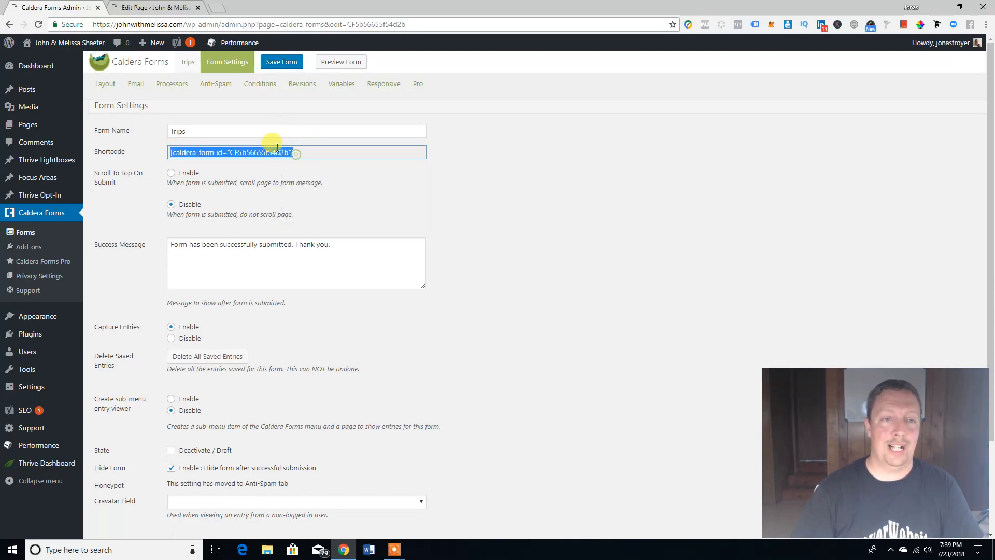
pyautogui.click(226, 152)
pyautogui.tripleClick(226, 152)
pyautogui.rightClick(226, 152)
pyautogui.click(251, 155)
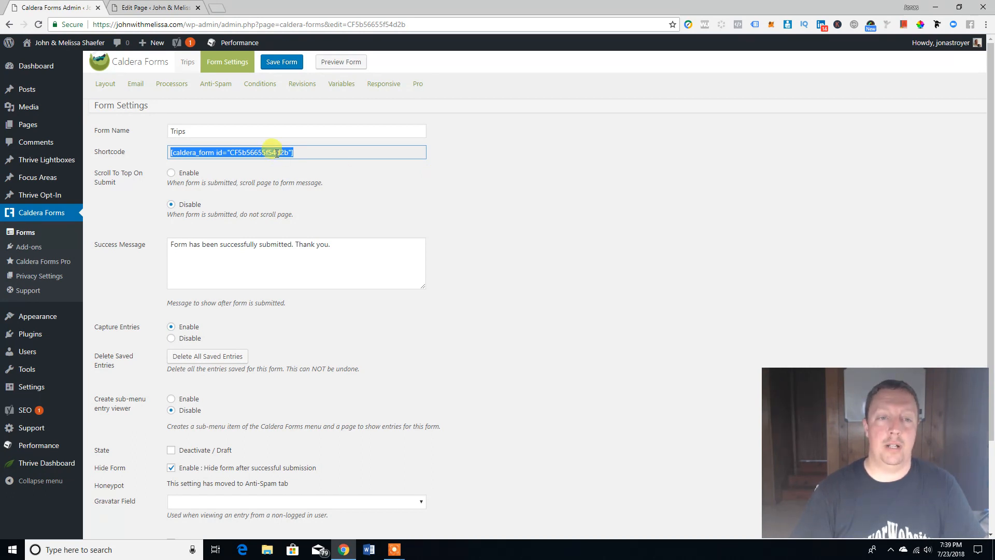
pyautogui.hotkey('ctrl', 'Tab')
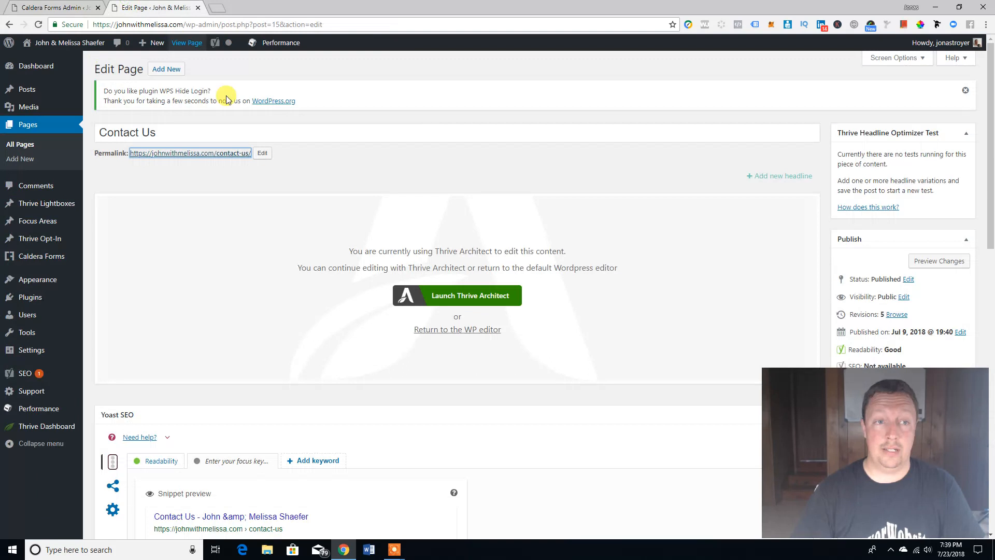
# Step: Launch Thrive Architect on the Contact Us page and focus the element search box
pyautogui.click(460, 291)
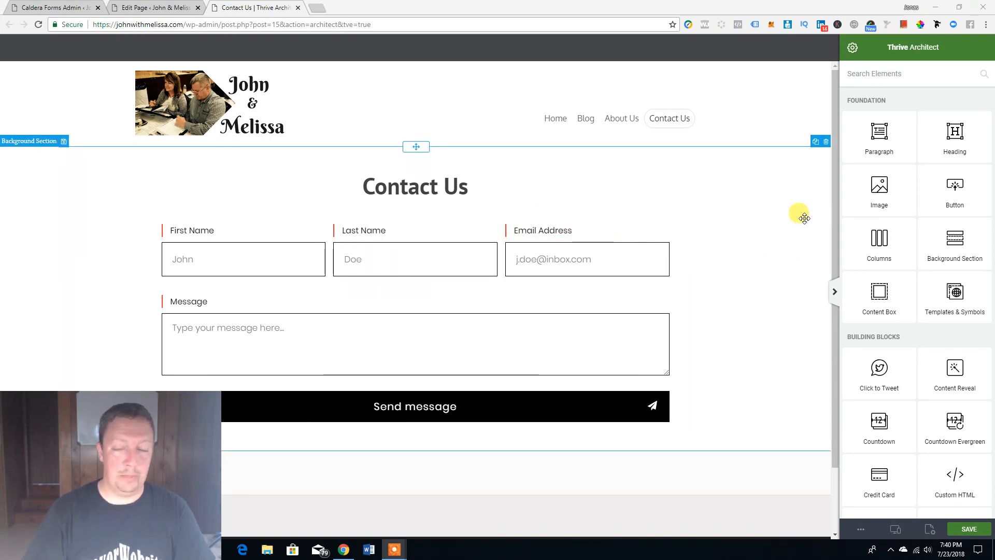
pyautogui.click(907, 74)
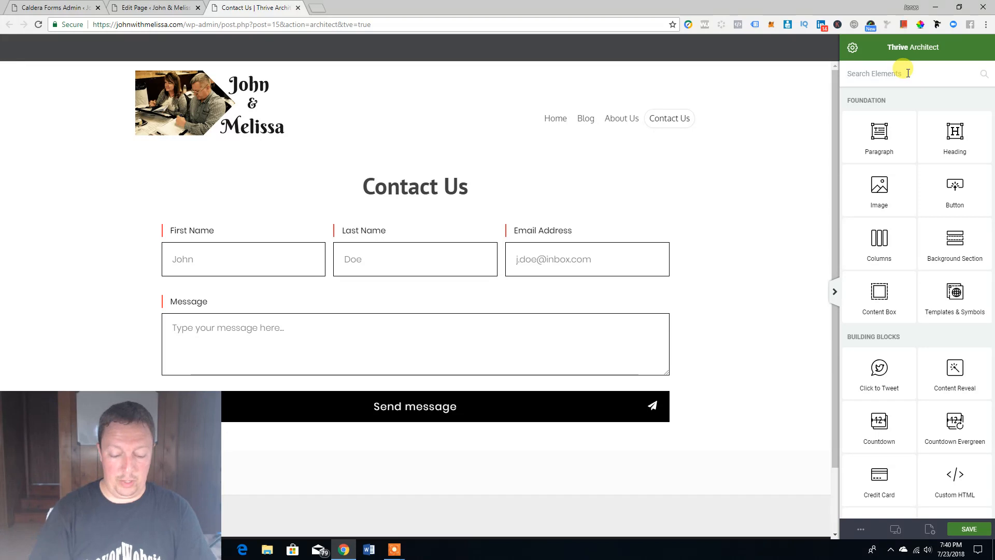
# Step: Search 'wordp', drop a WordPress Content block below the contact form, and paste the Trips shortcode
pyautogui.write('wordp')
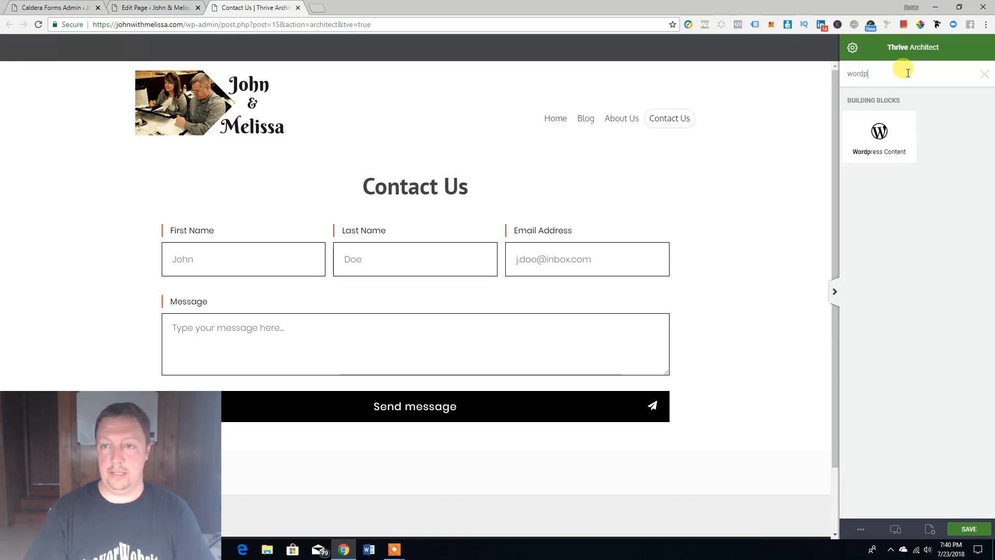
pyautogui.moveTo(892, 129); pyautogui.dragTo(504, 437)
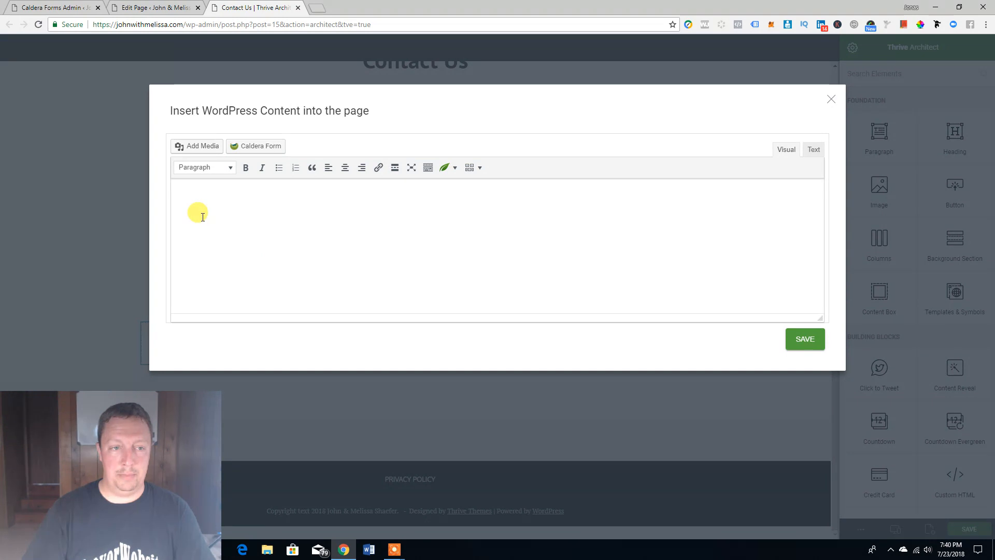
pyautogui.rightClick(177, 192)
pyautogui.click(204, 254)
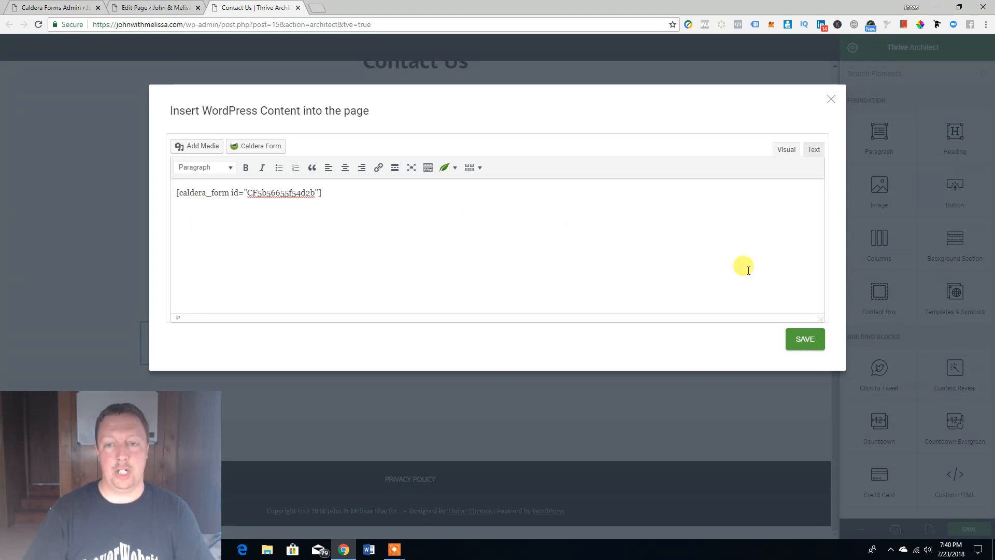
pyautogui.click(814, 347)
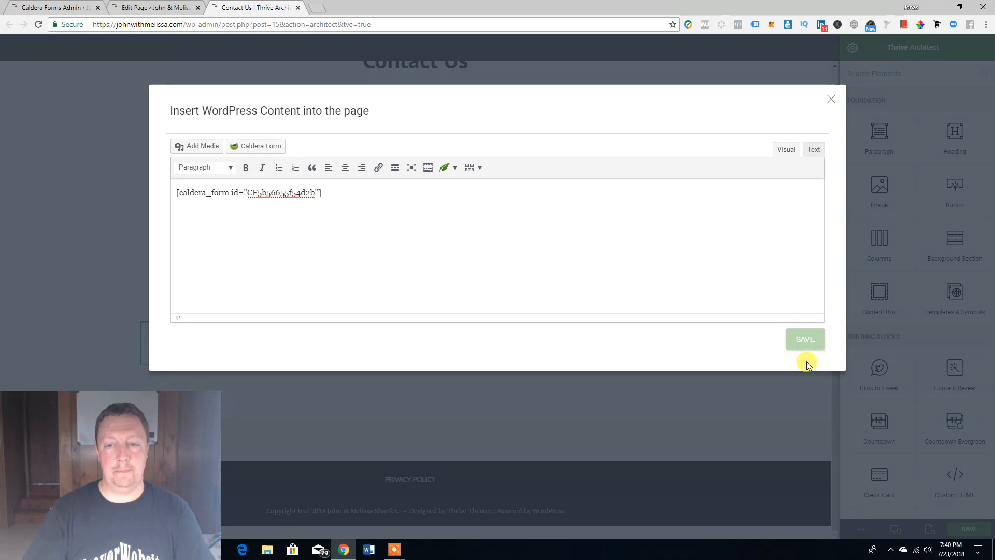
pyautogui.scroll(-2, 777, 363)
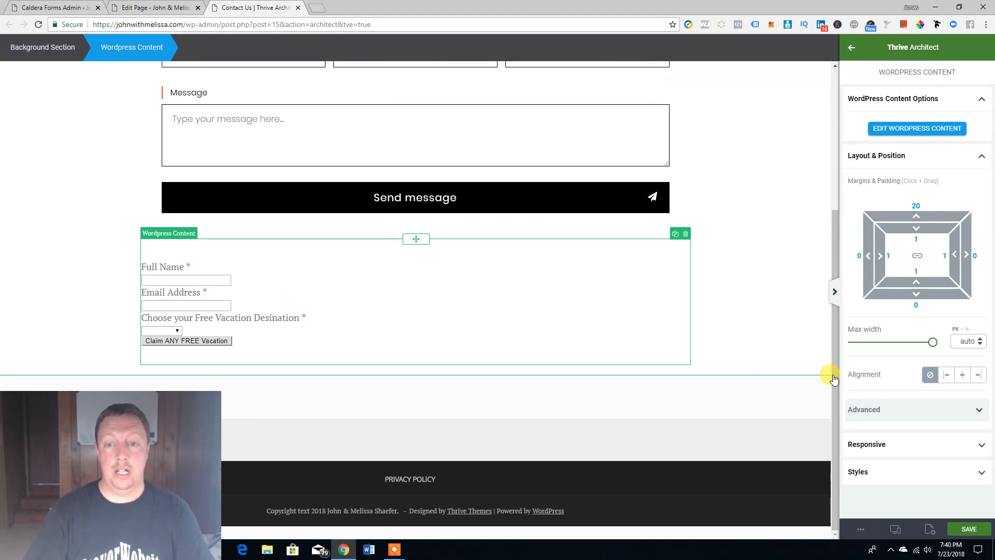
# Step: Save the Contact Us page in Thrive Architect, review the result, and return to the Trips form
pyautogui.click(968, 529)
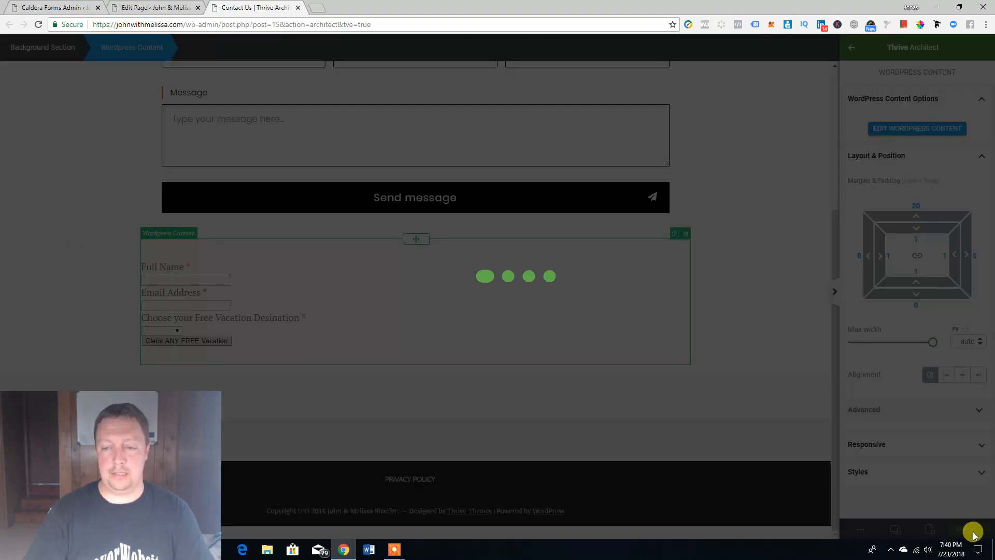
pyautogui.click(860, 527)
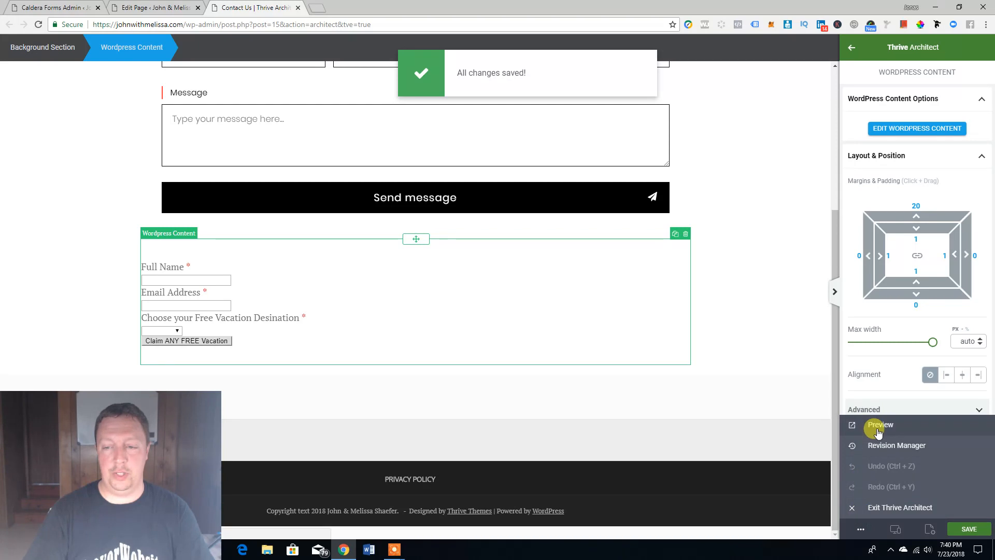
pyautogui.scroll(4, 736, 306)
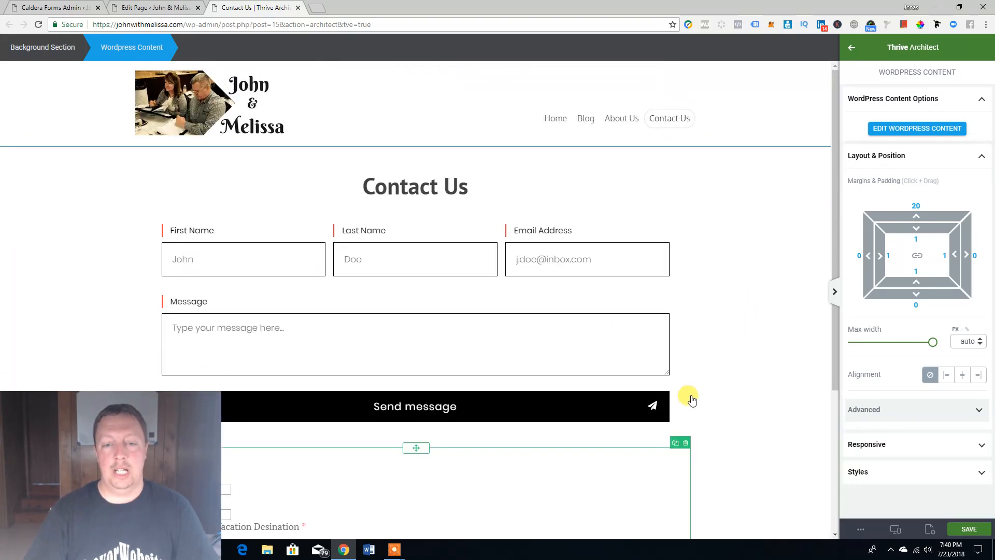
pyautogui.click(730, 391)
pyautogui.scroll(-4, 746, 392)
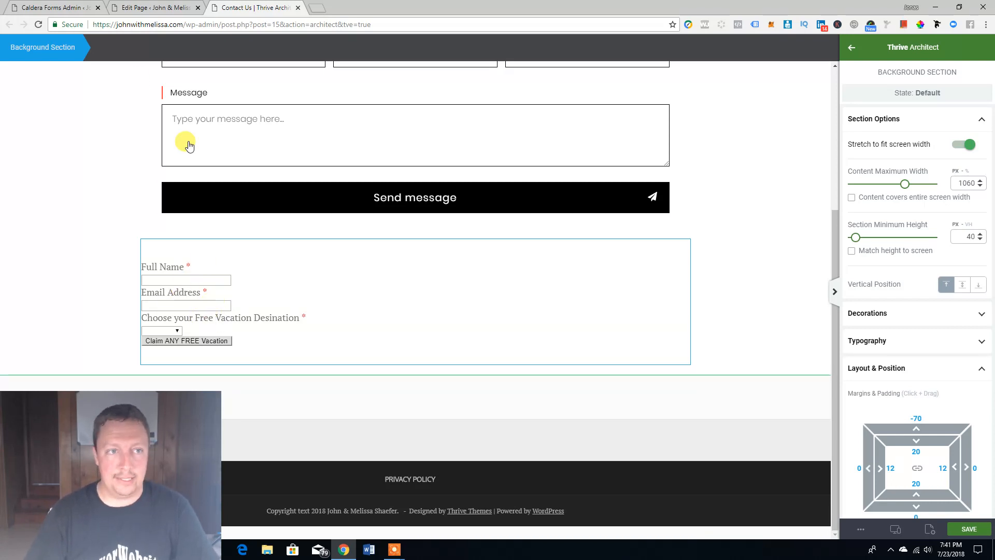
pyautogui.click(60, 8)
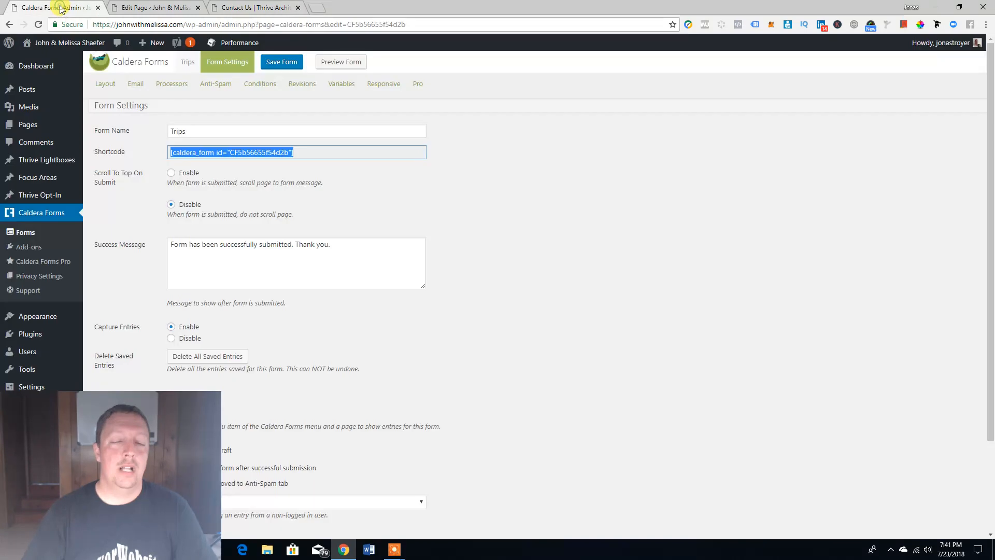
# Step: Browse the form's Pro settings and the add-ons list, including MailChimp, PayPal Express Checkout, Stripe and Zapier
pyautogui.click(515, 236)
pyautogui.click(419, 84)
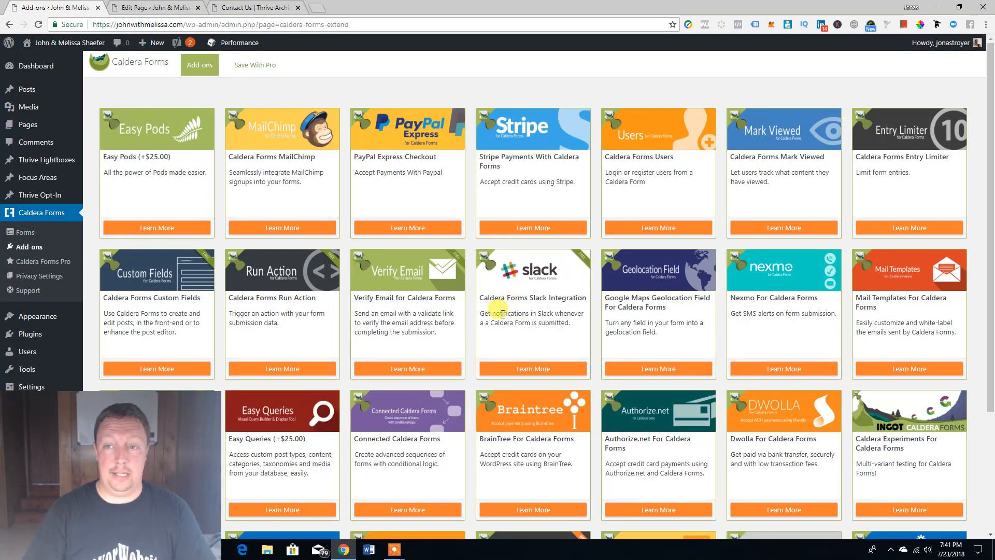
pyautogui.scroll(-3, 503, 313)
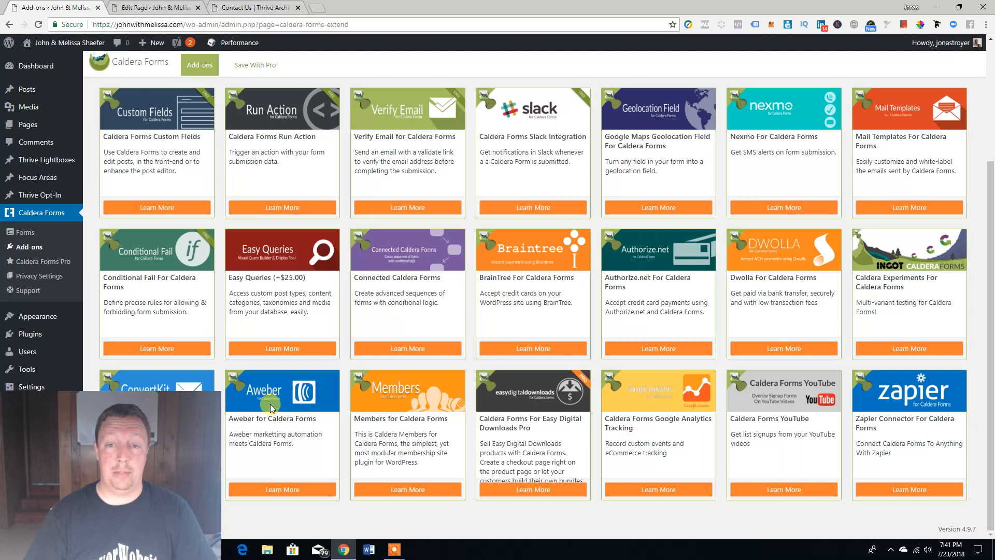
pyautogui.scroll(3, 271, 408)
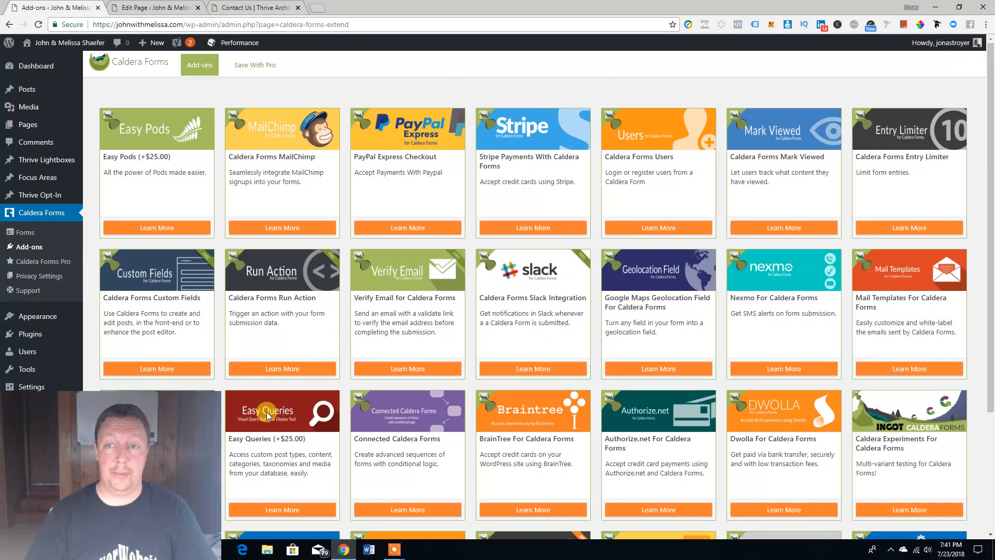
pyautogui.scroll(-3, 268, 416)
pyautogui.scroll(3, 267, 414)
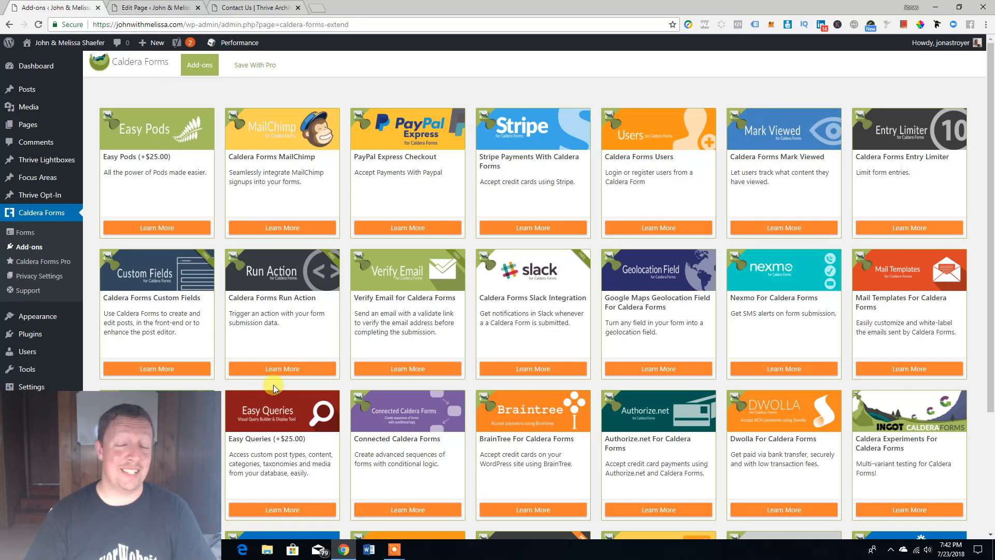
pyautogui.moveTo(136, 461); pyautogui.dragTo(837, 470)
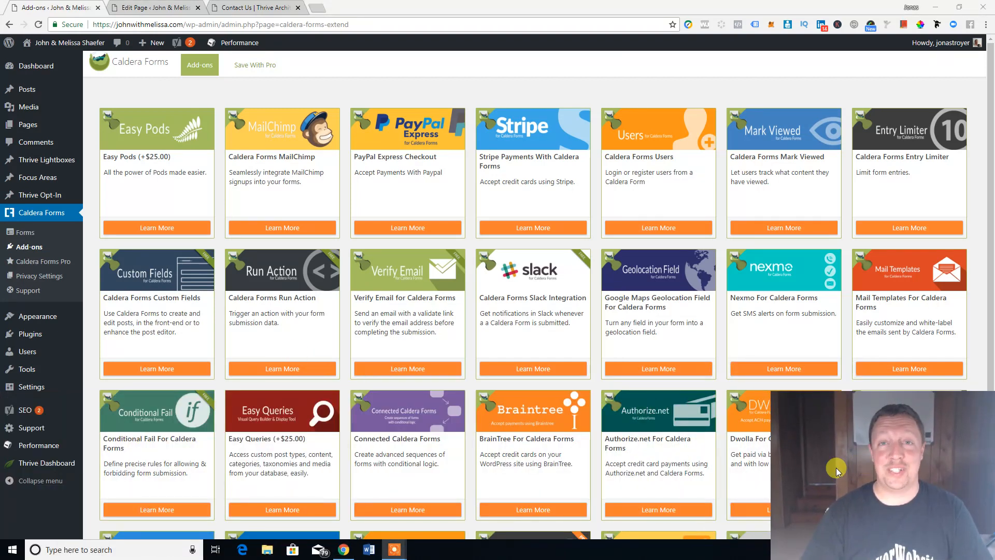